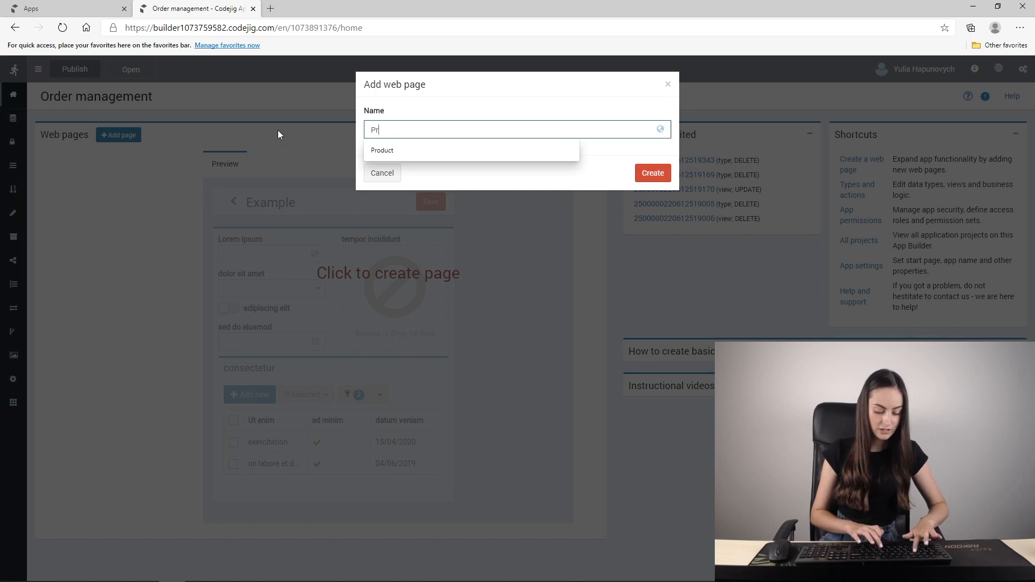
# Create a web page named Product and add a text input field named "Product name".
pyautogui.press('Return')
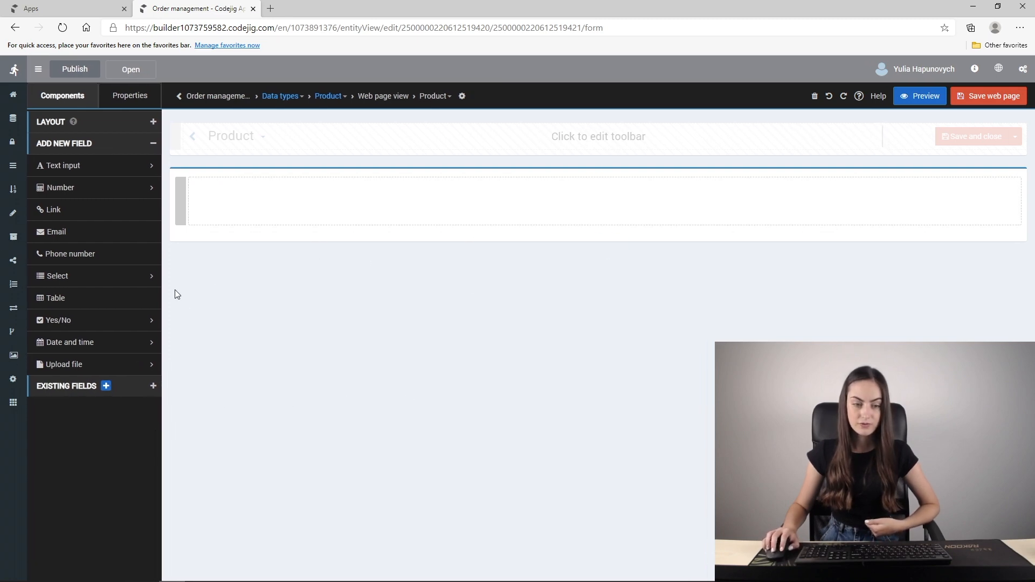
pyautogui.moveTo(78, 169); pyautogui.dragTo(247, 201)
pyautogui.write('Product name')
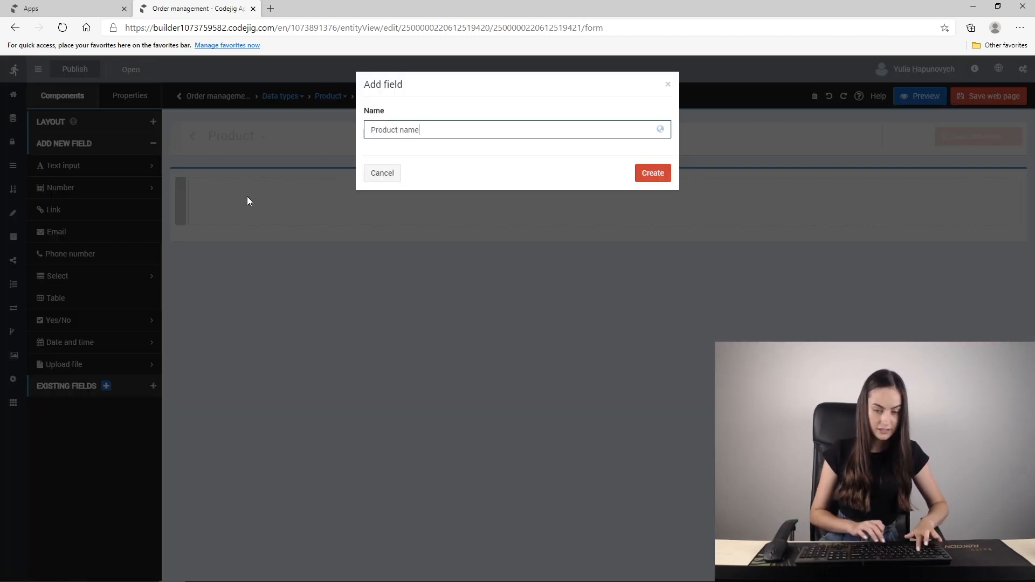
pyautogui.press('Return')
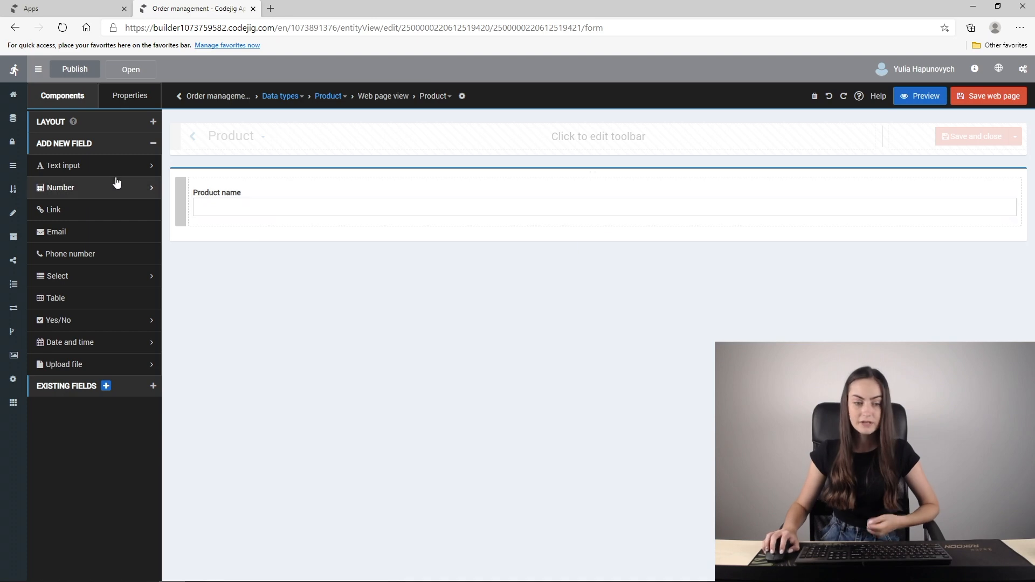
# Add two number fields named "Price for unit" and "Available units" below the Product name field.
pyautogui.moveTo(89, 187); pyautogui.dragTo(262, 234)
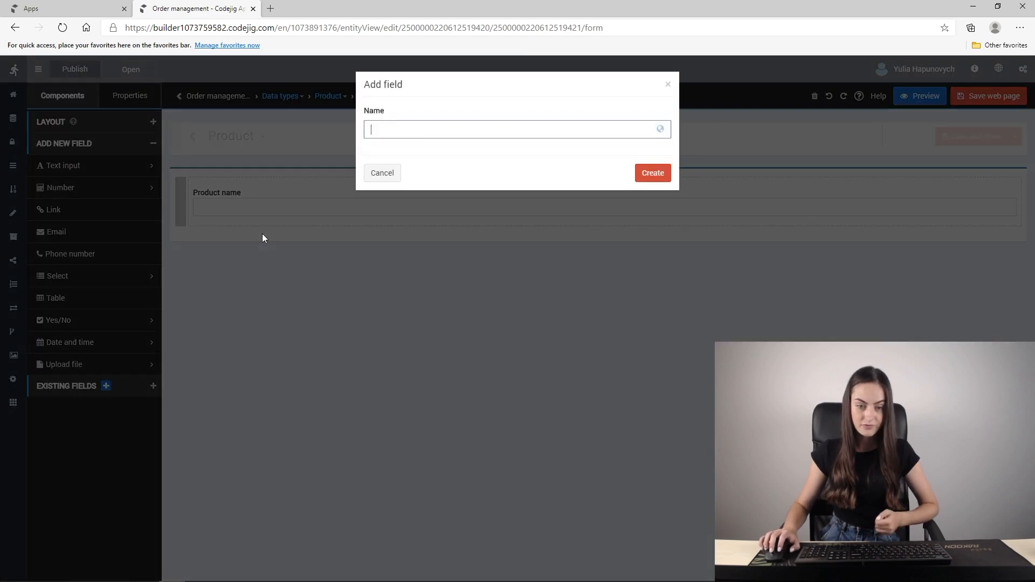
pyautogui.write('Price')
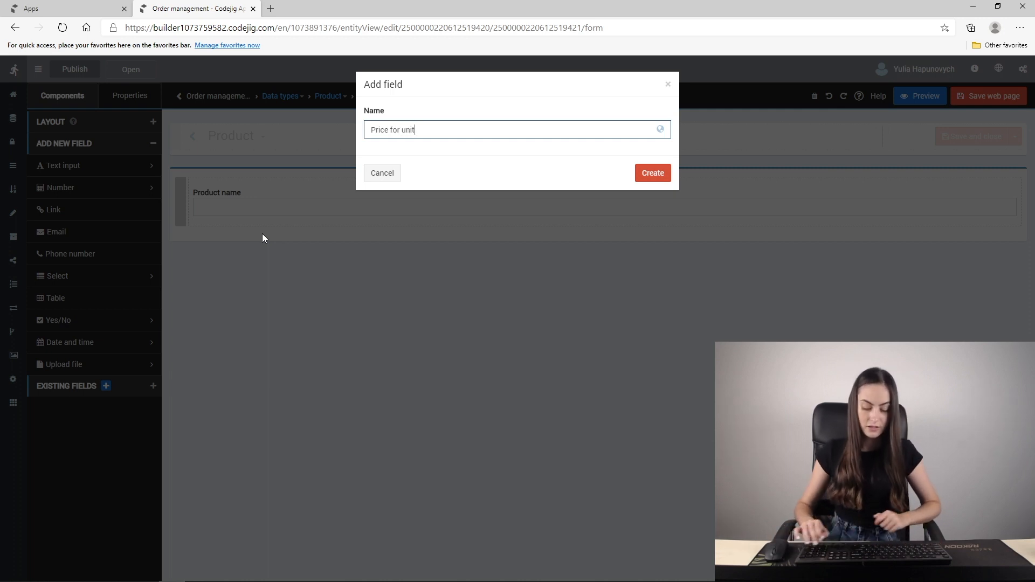
pyautogui.write(' for unit')
pyautogui.press('Return')
pyautogui.moveTo(61, 198); pyautogui.dragTo(232, 271)
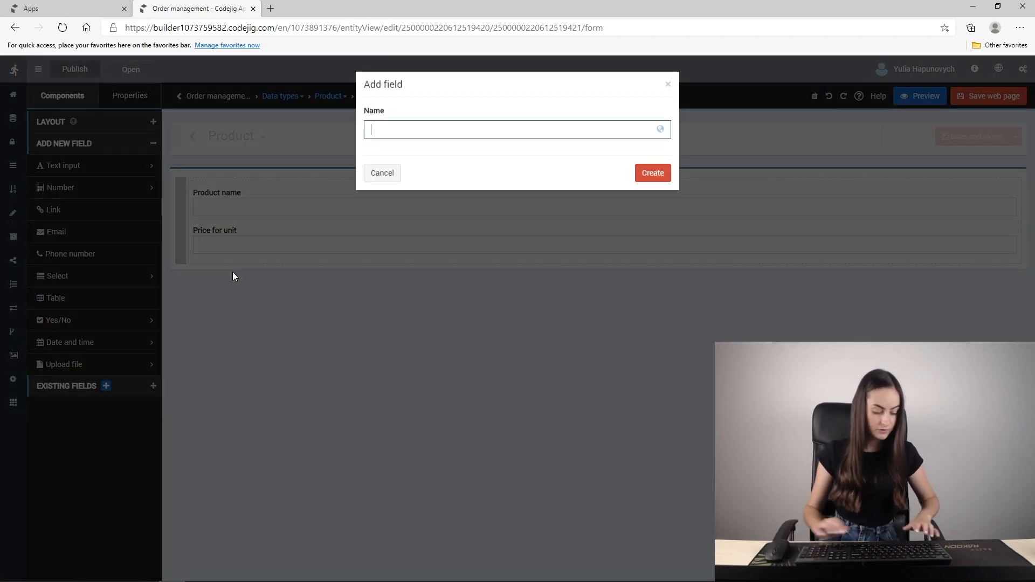
pyautogui.write('Available units')
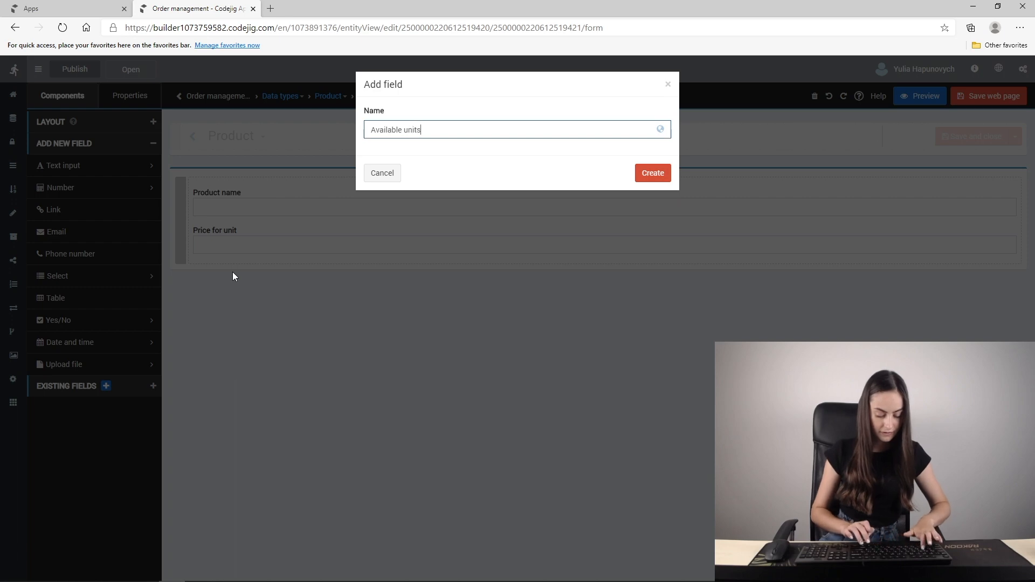
pyautogui.press('Return')
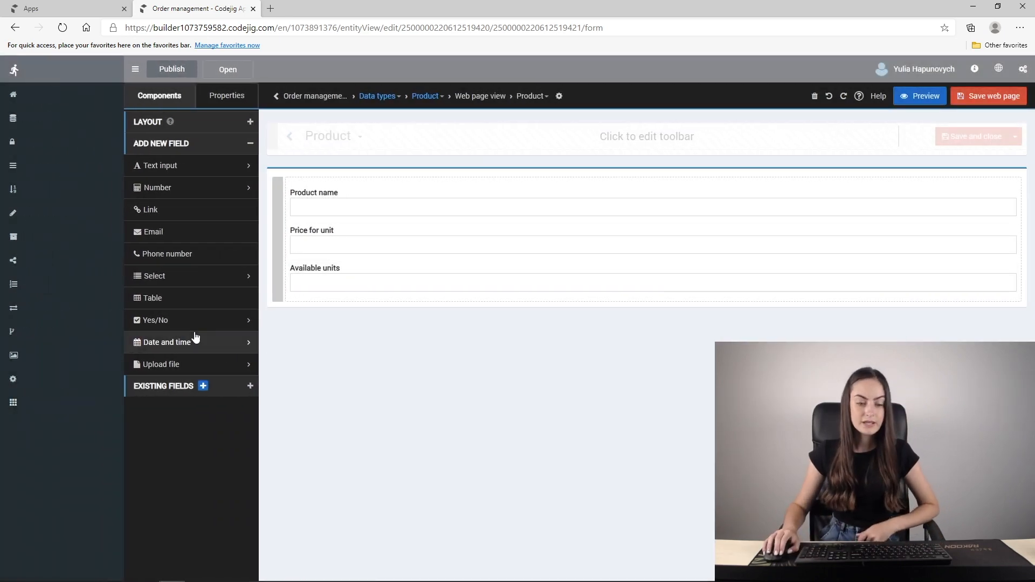
# Add a Date field named "Supplement date" to the Product page and save the page.
pyautogui.click(145, 340)
pyautogui.moveTo(102, 396); pyautogui.dragTo(241, 323)
pyautogui.write('Supplement ')
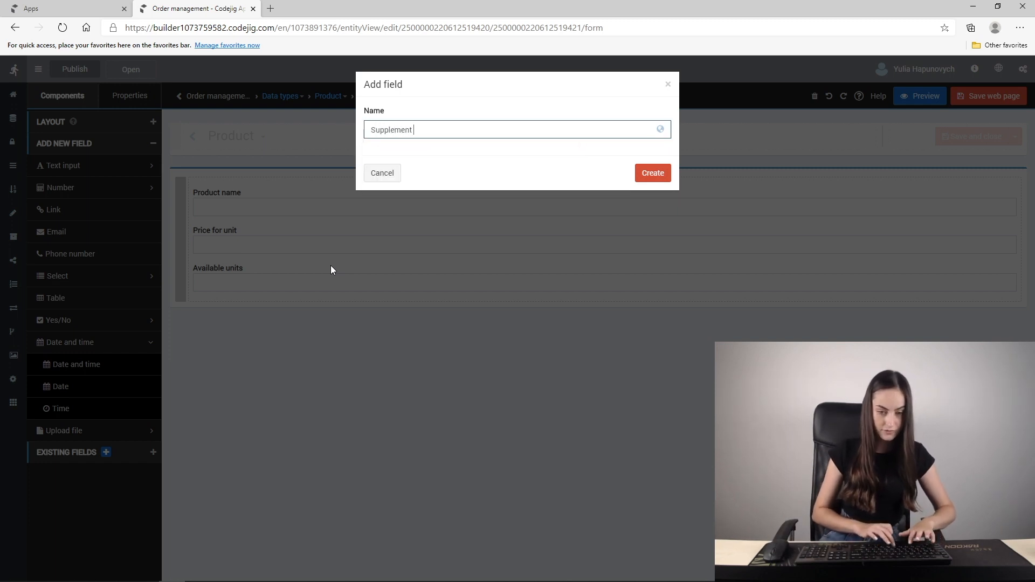
pyautogui.write('date')
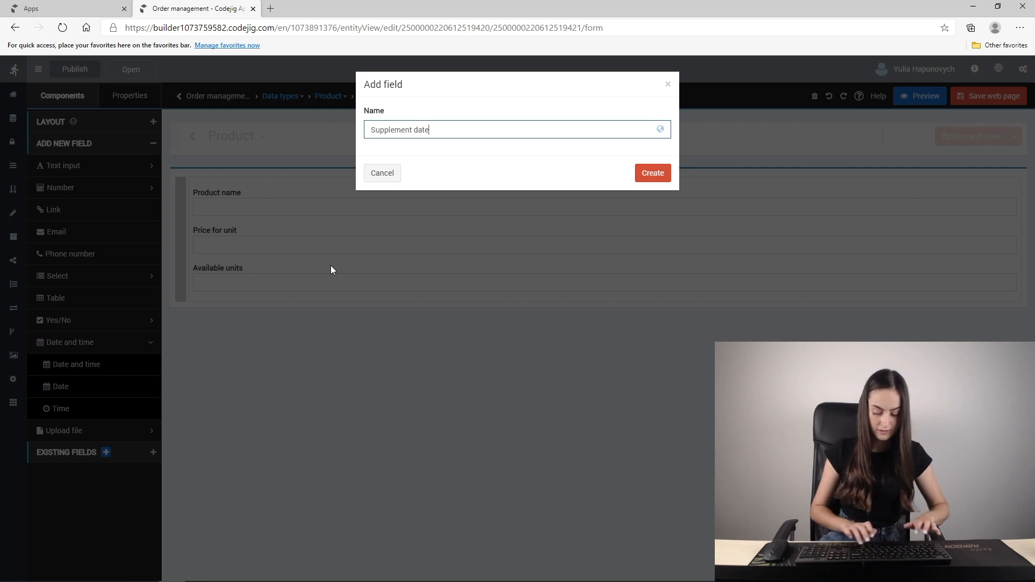
pyautogui.press('Return')
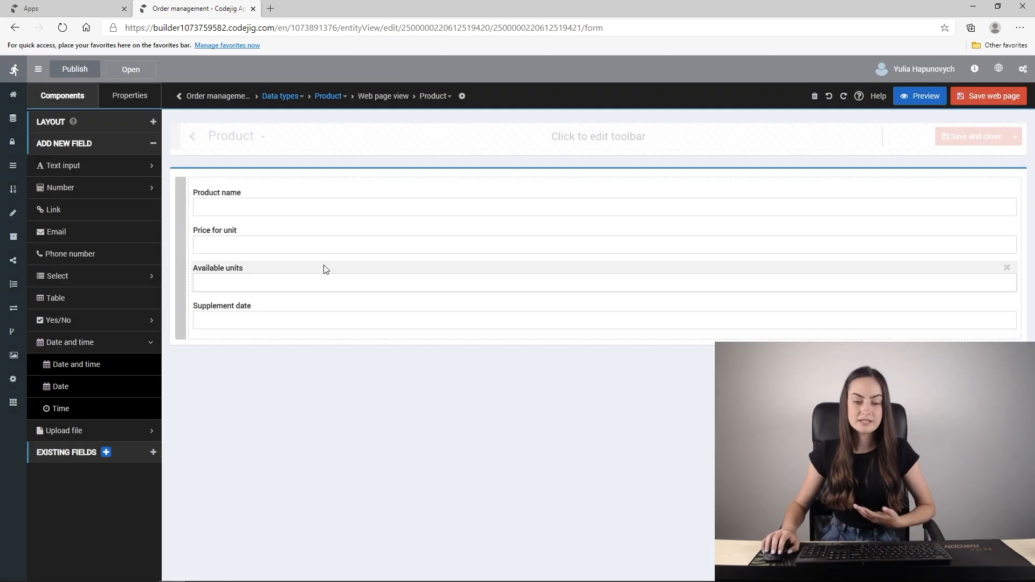
pyautogui.click(987, 97)
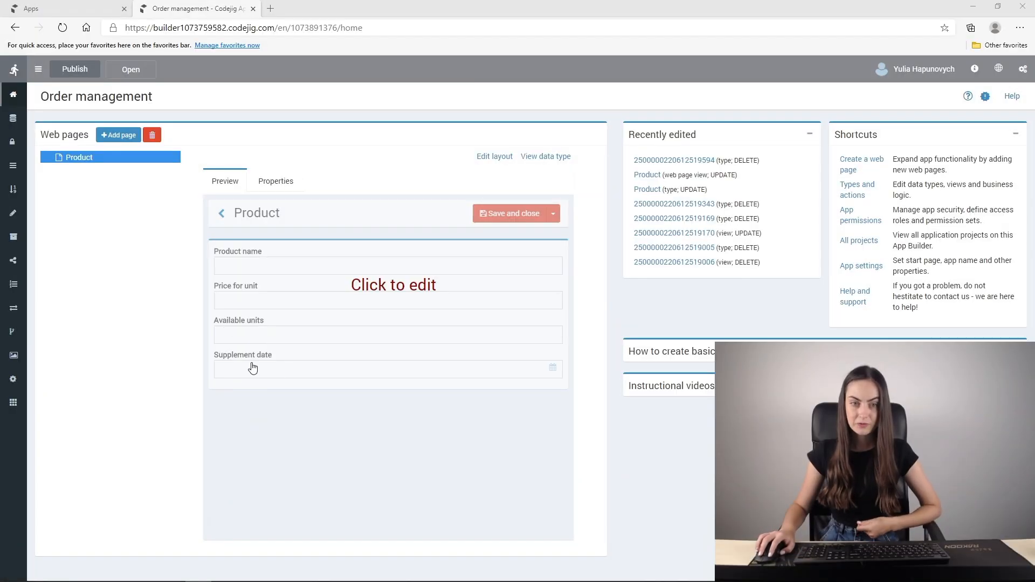
# Create a web page named Customer with two text input fields named "First name" and "Last name".
pyautogui.click(123, 133)
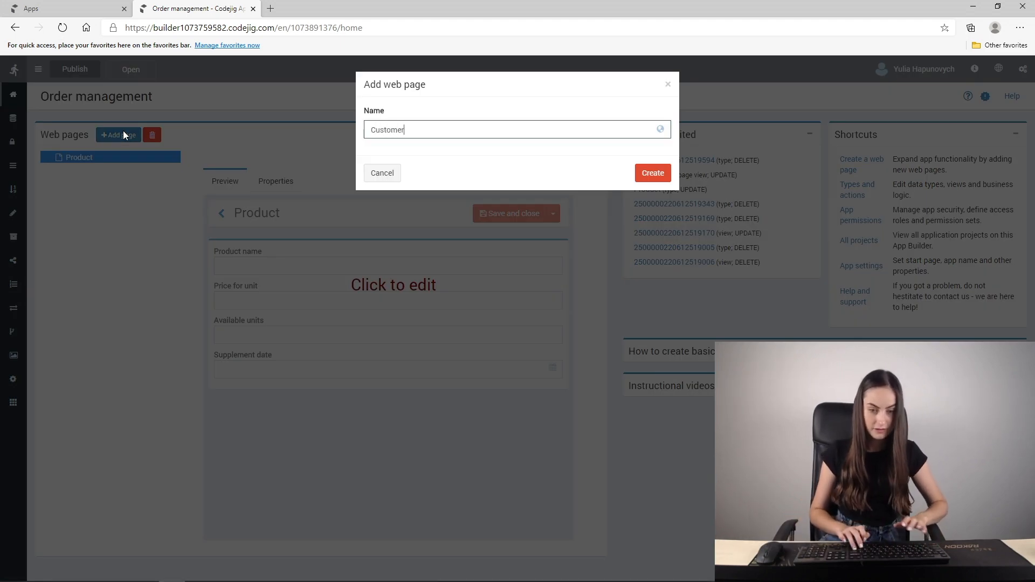
pyautogui.press('Return')
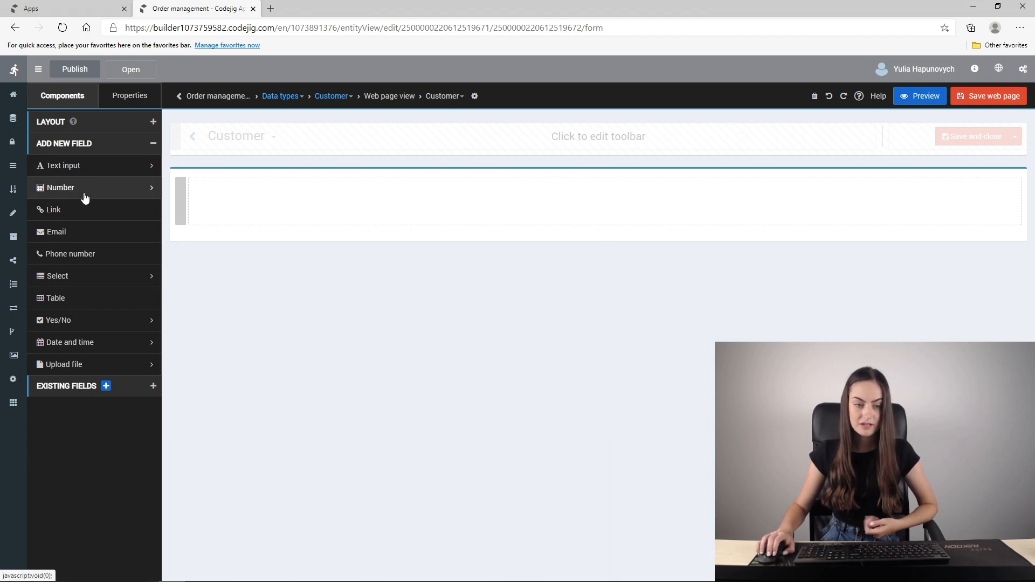
pyautogui.moveTo(76, 171); pyautogui.dragTo(276, 199)
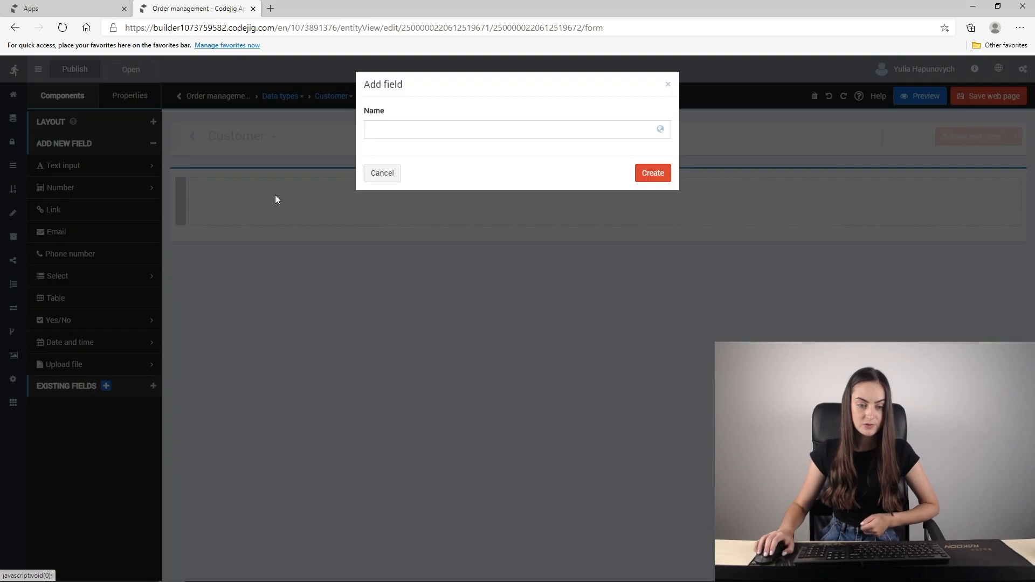
pyautogui.write('First name')
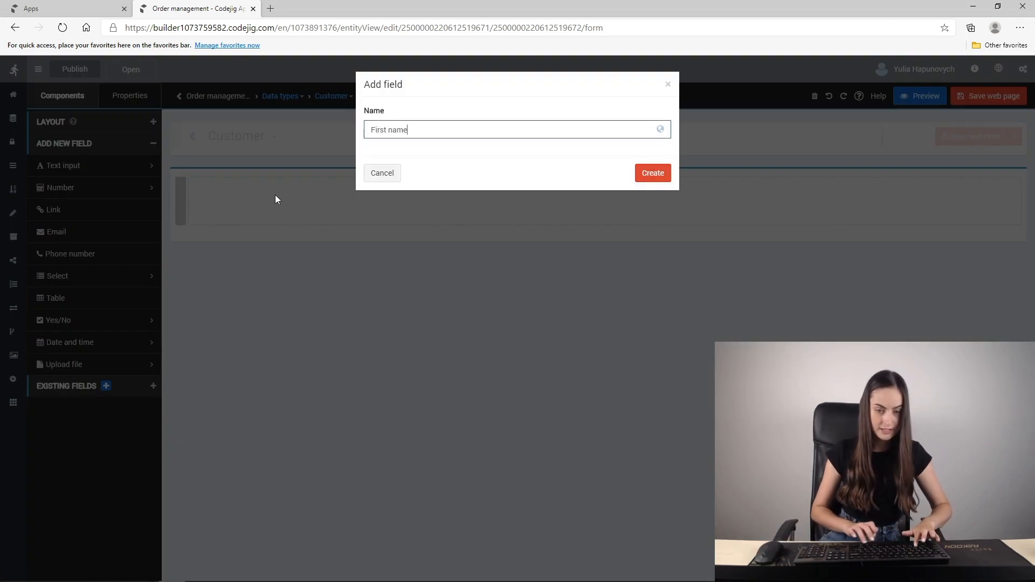
pyautogui.press('Return')
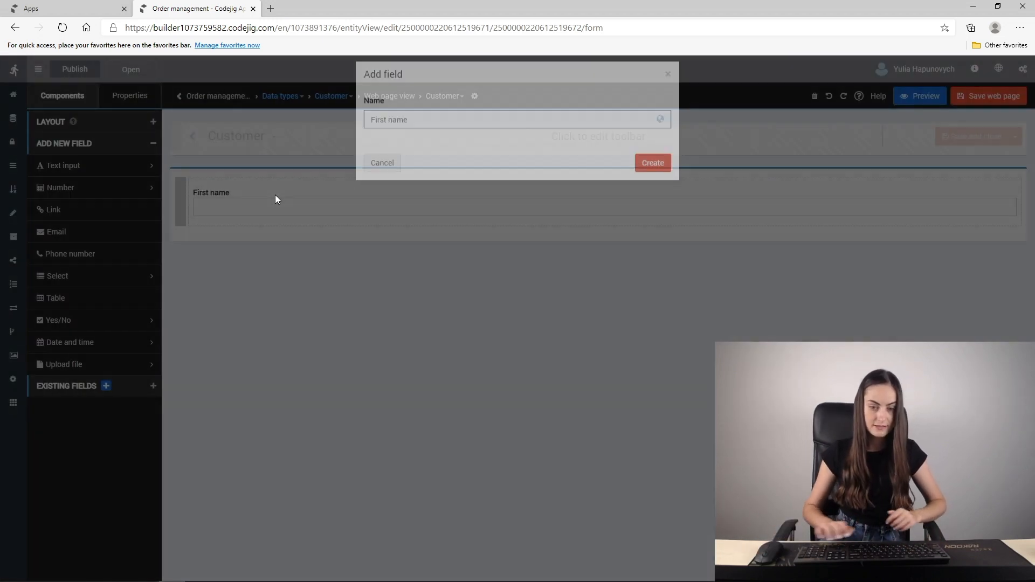
pyautogui.moveTo(76, 166); pyautogui.dragTo(265, 239)
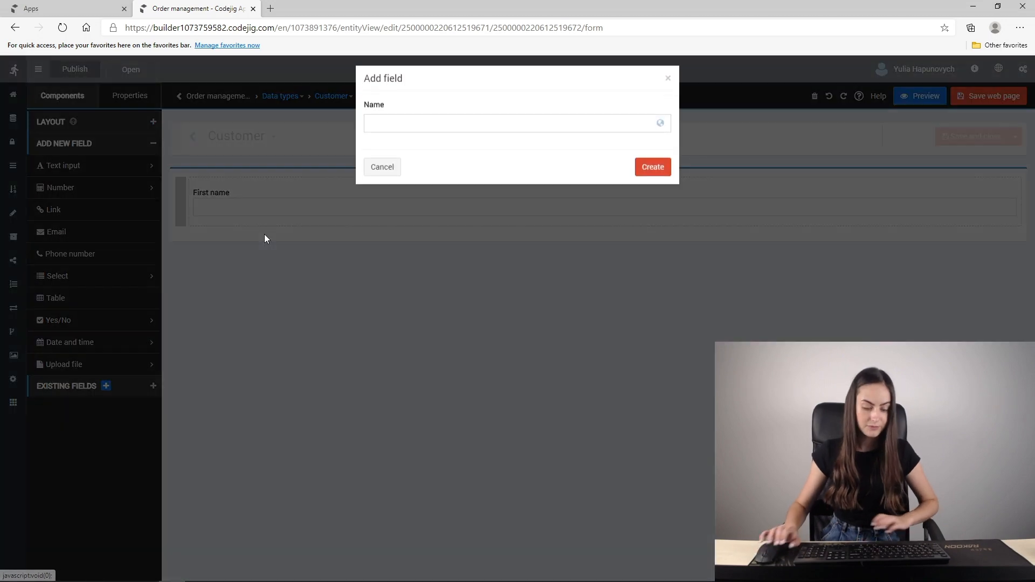
pyautogui.write('Last name')
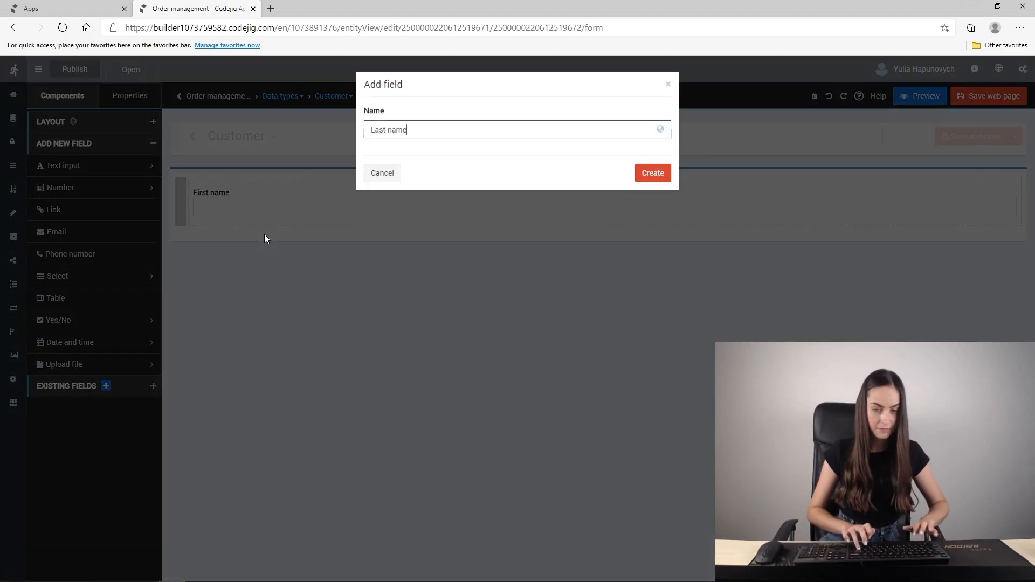
pyautogui.press('Return')
# Add an email field named "Email" and a phone number field named "Phone" to the Customer page, and save it.
pyautogui.moveTo(100, 221); pyautogui.dragTo(263, 269)
pyautogui.write('Email')
pyautogui.press('Return')
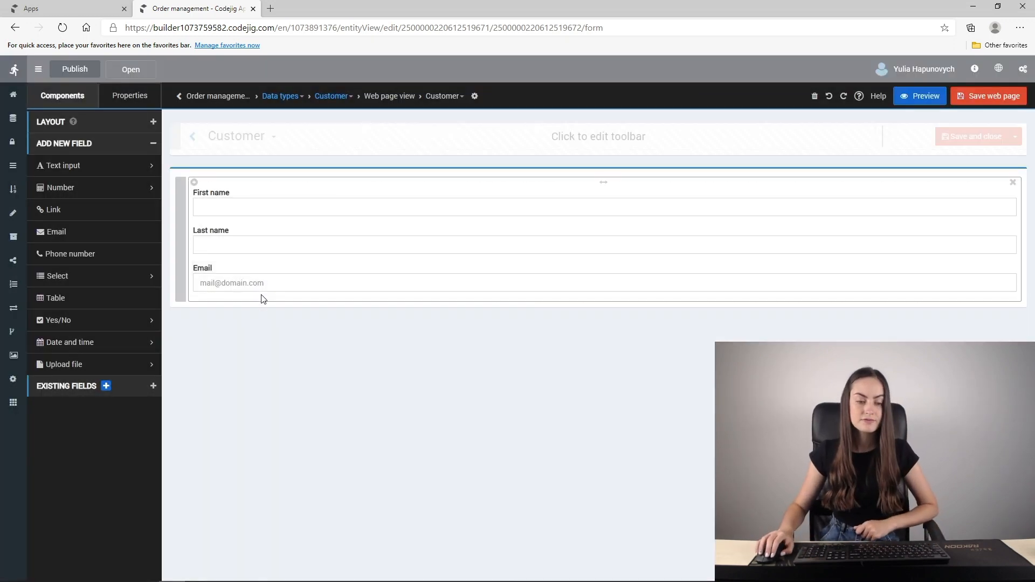
pyautogui.moveTo(108, 261); pyautogui.dragTo(281, 318)
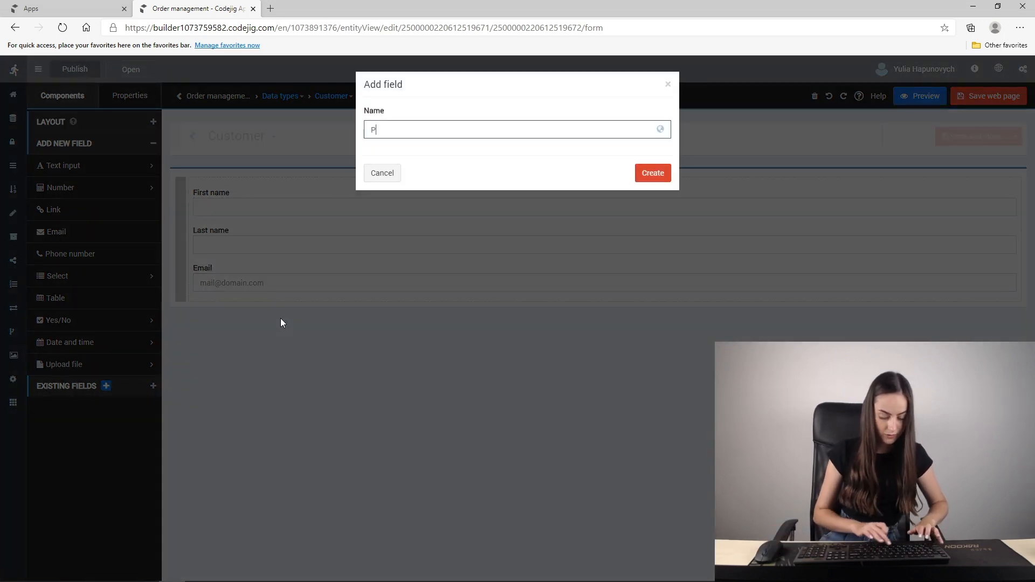
pyautogui.press('Return')
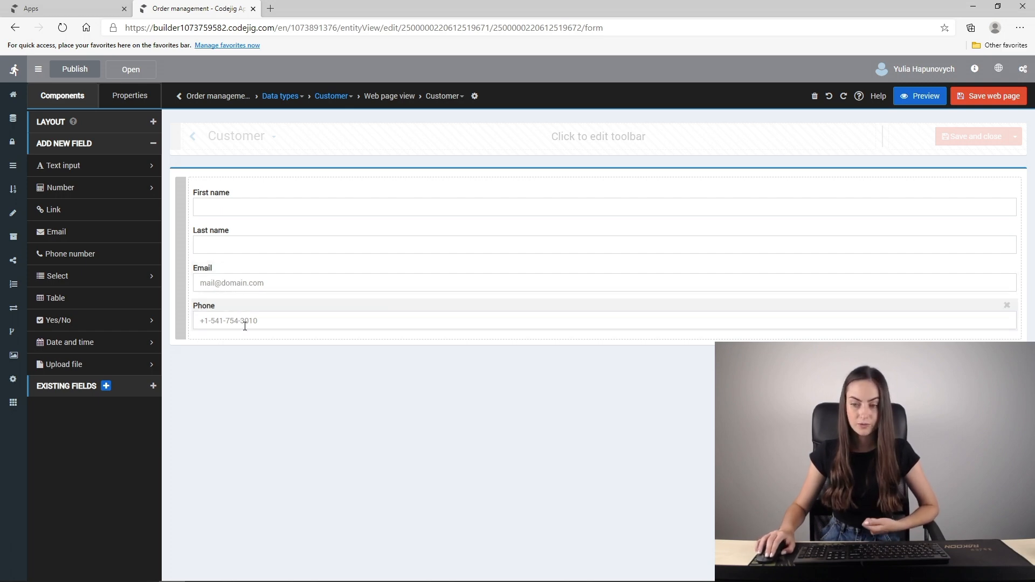
pyautogui.click(965, 102)
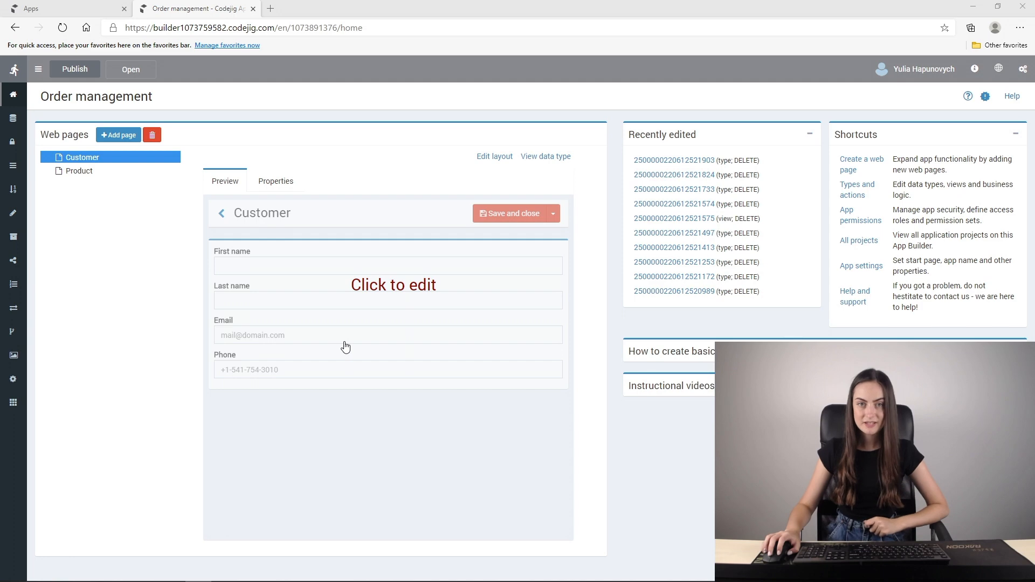
# Add a new web page named Supplier to the Order management app.
pyautogui.click(133, 135)
pyautogui.write('S')
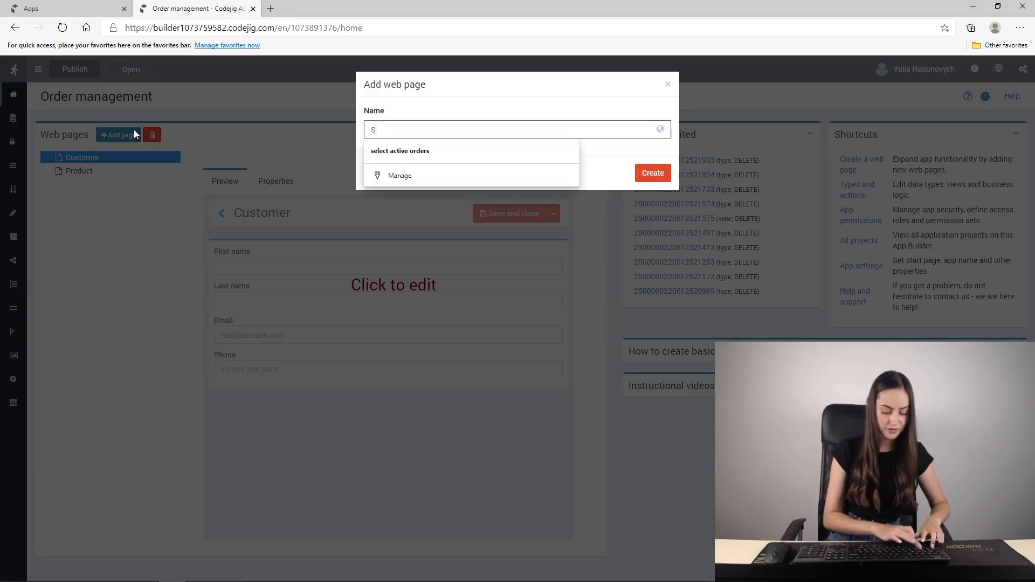
pyautogui.write('upplier')
pyautogui.press('Return')
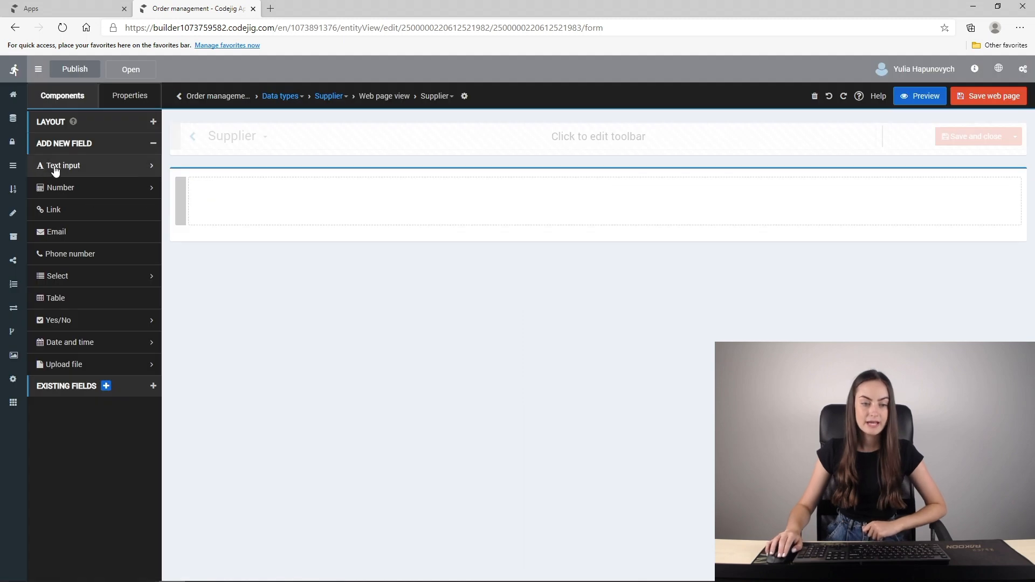
# Add a text input field named "Company name" and a link field named "Website" to the Supplier page.
pyautogui.moveTo(50, 169); pyautogui.dragTo(261, 195)
pyautogui.write('C')
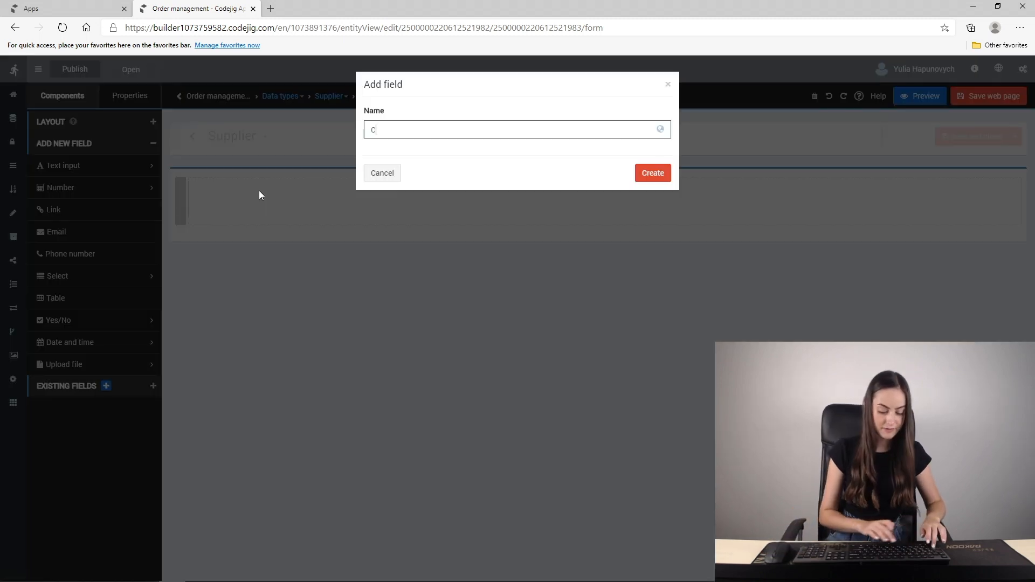
pyautogui.write('ompany name')
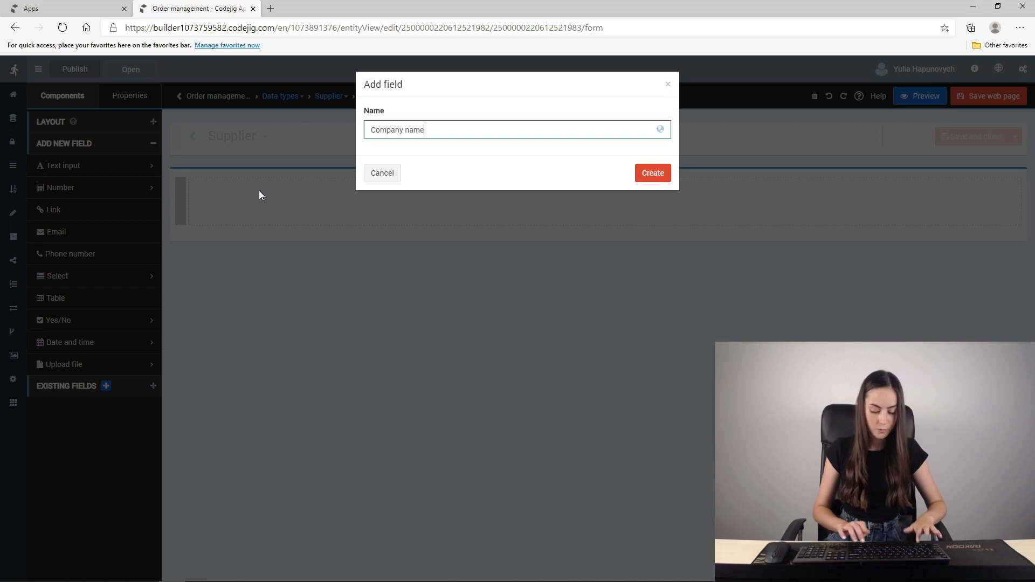
pyautogui.press('Return')
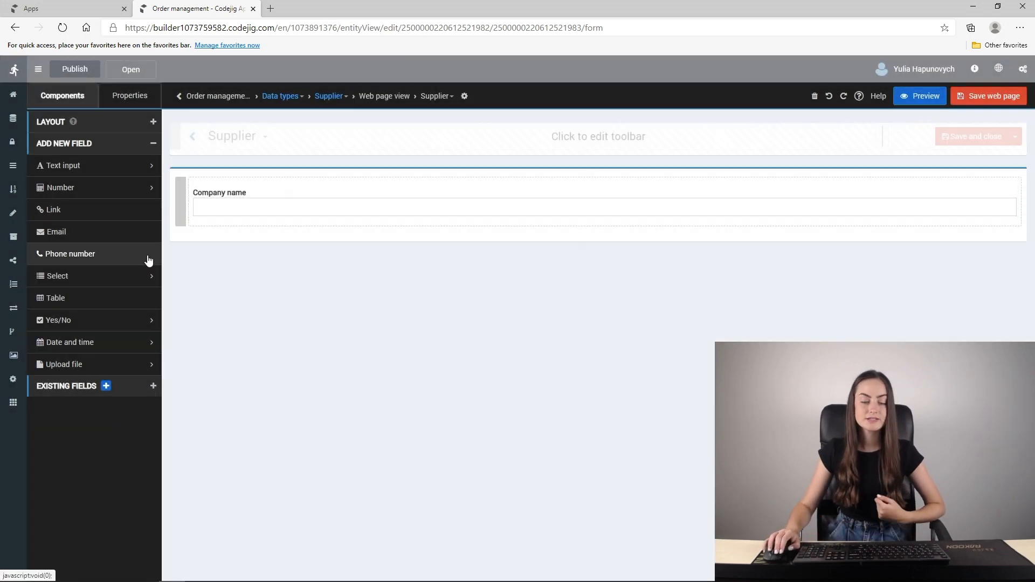
pyautogui.moveTo(54, 210); pyautogui.dragTo(297, 235)
pyautogui.write('Website')
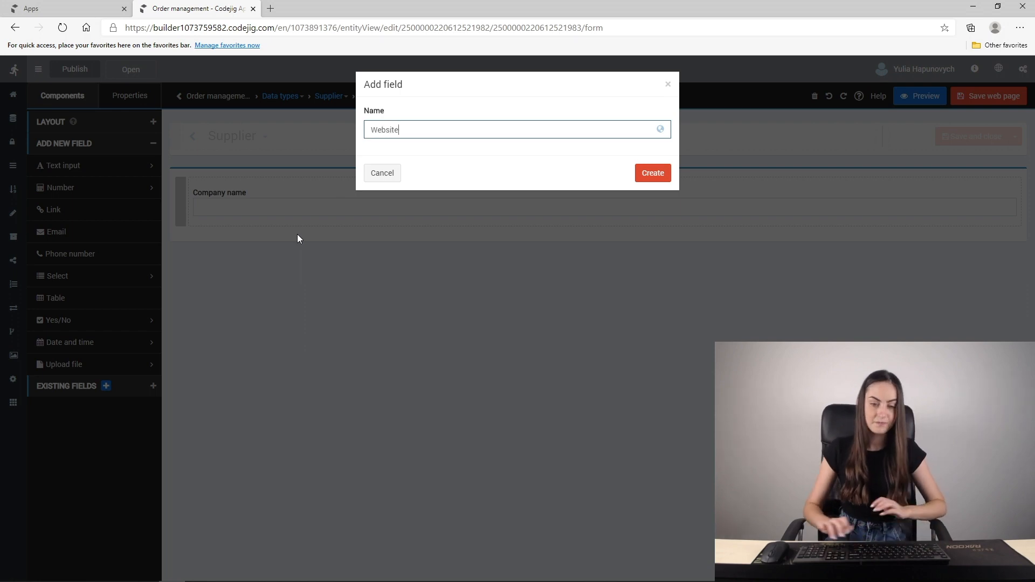
pyautogui.press('Return')
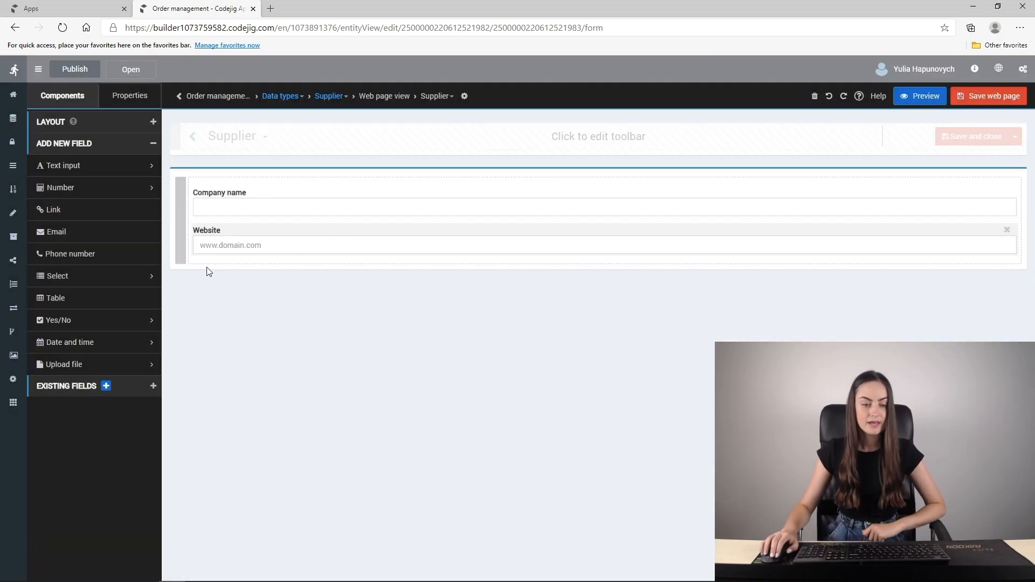
# Add an email field named "Email" and a phone number field named "Phone" below the Website field.
pyautogui.moveTo(54, 232); pyautogui.dragTo(226, 284)
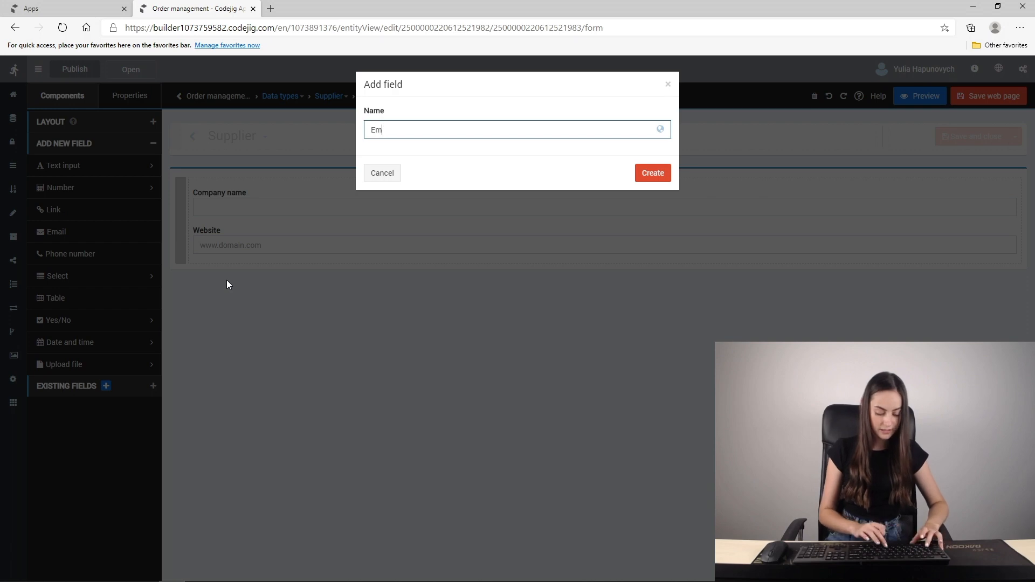
pyautogui.press('Return')
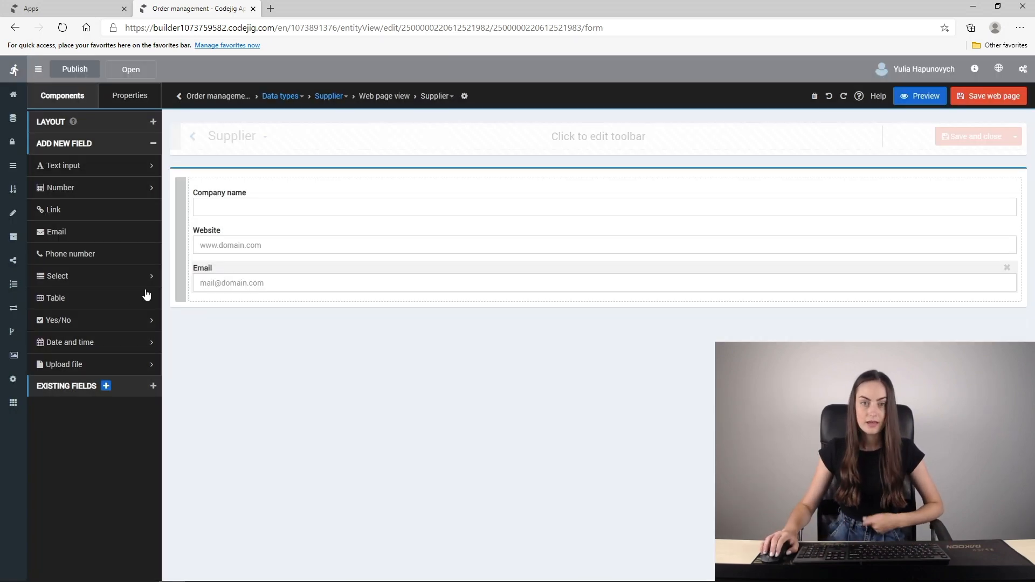
pyautogui.moveTo(69, 266); pyautogui.dragTo(230, 314)
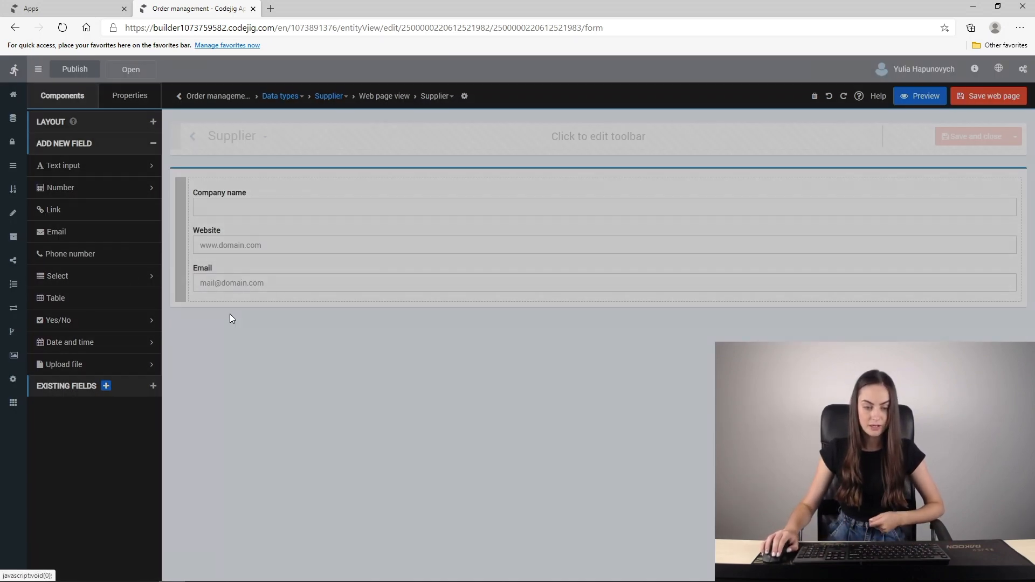
pyautogui.write('Phone')
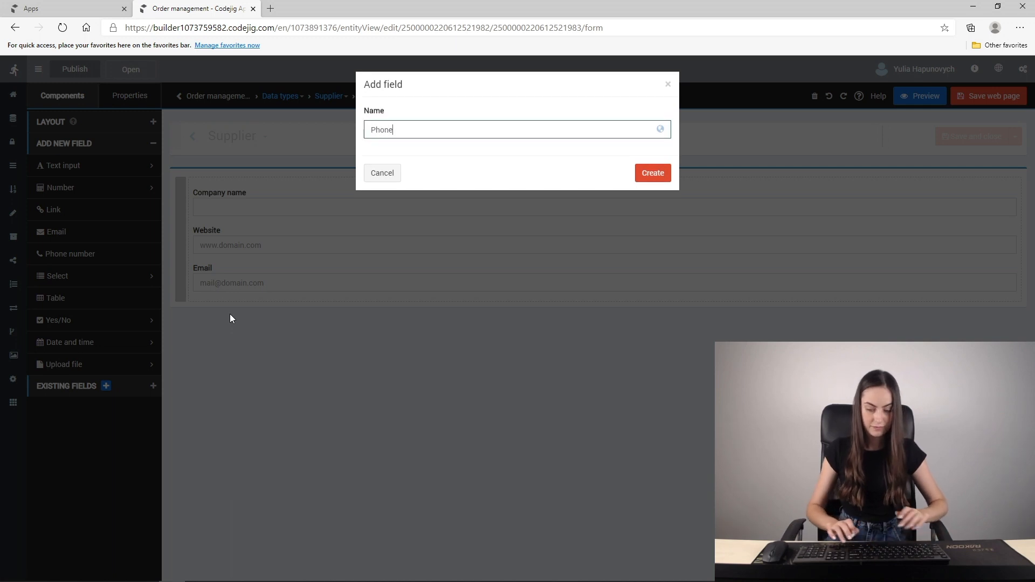
pyautogui.press('Return')
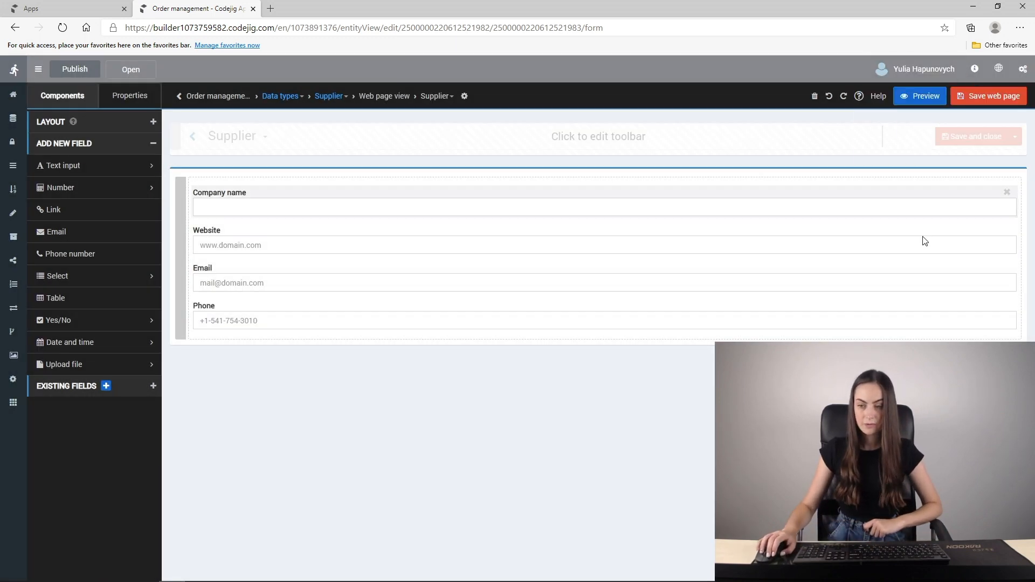
# Save the Supplier page and add a new web page named Order to the Order management app.
pyautogui.click(989, 96)
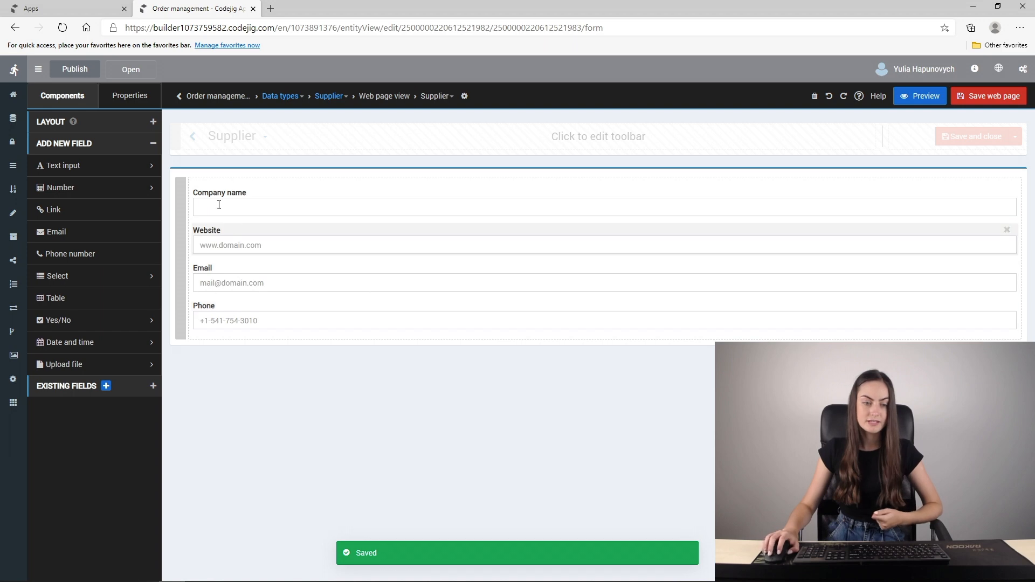
pyautogui.click(17, 94)
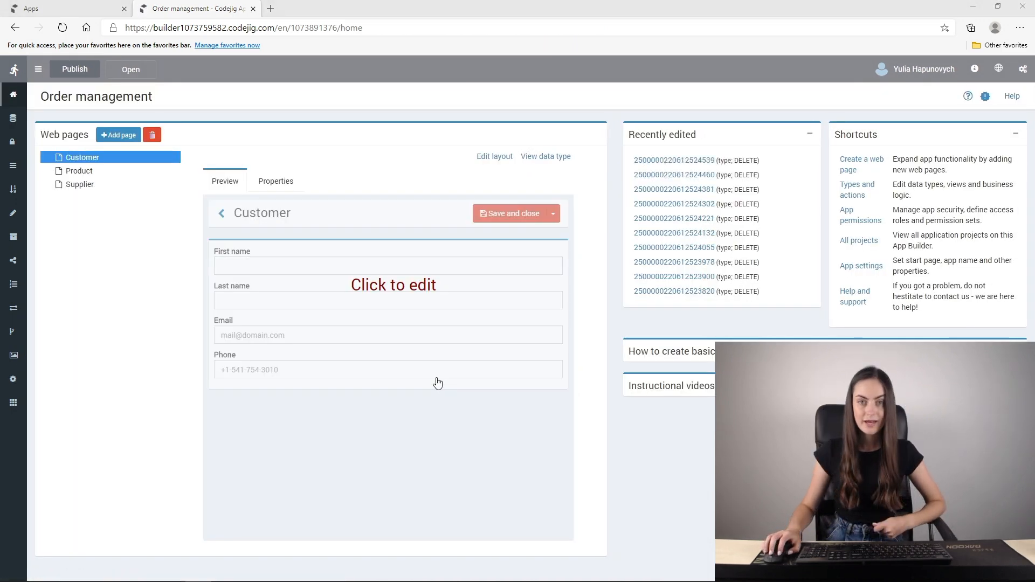
pyautogui.click(110, 134)
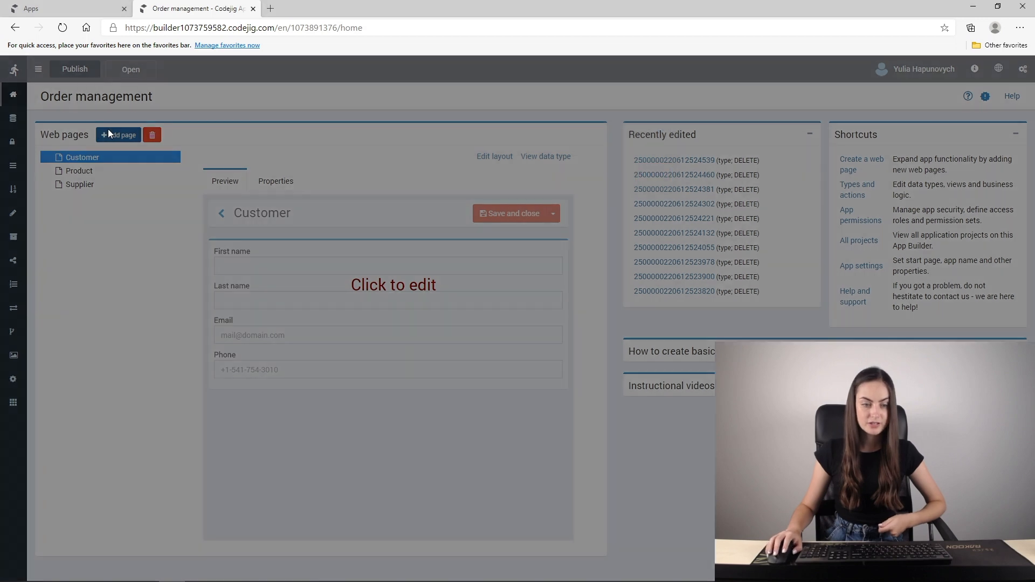
pyautogui.write('Order')
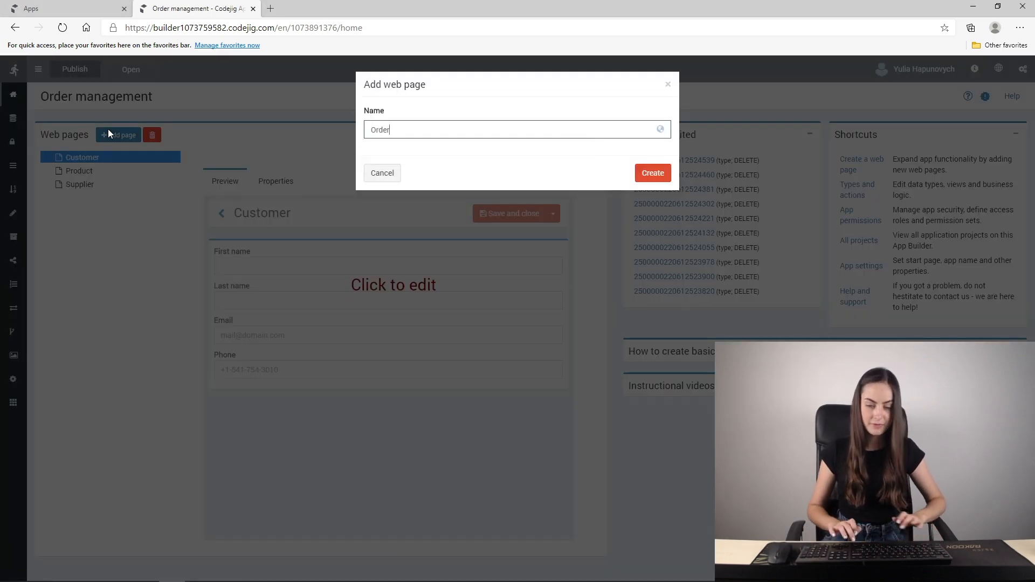
pyautogui.press('Return')
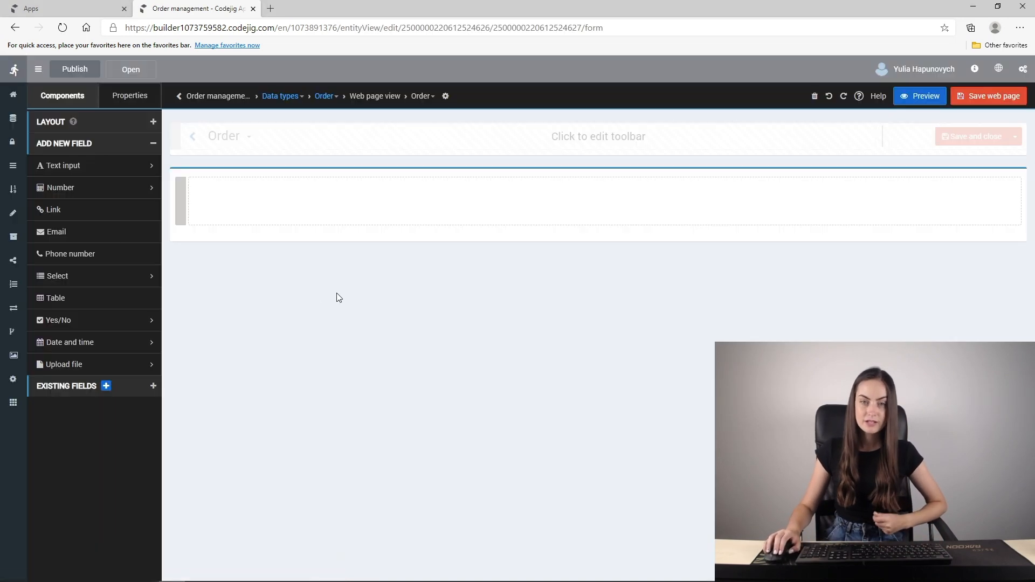
# Create a regular field of the Product data type and place it on the Order page.
pyautogui.click(106, 388)
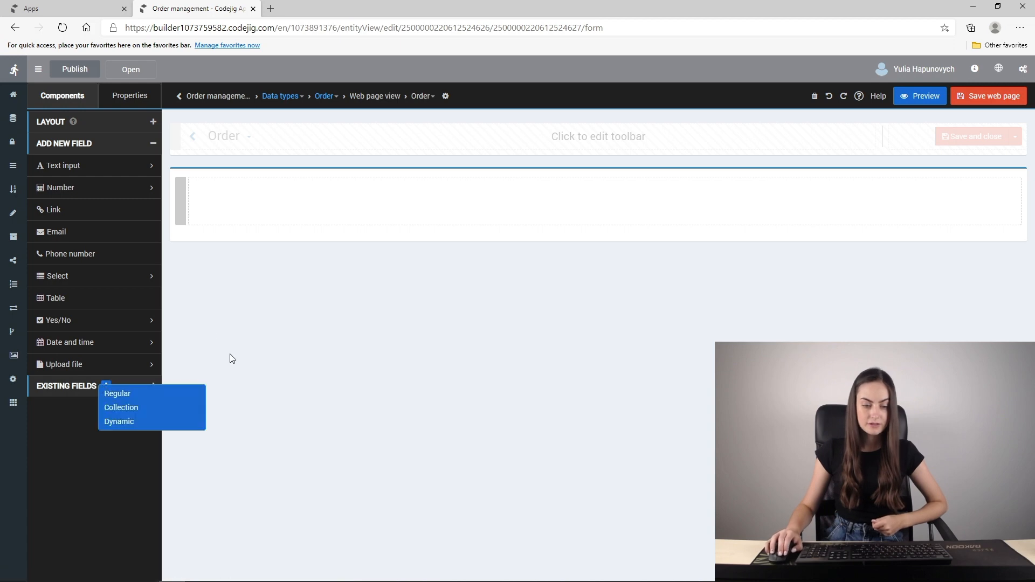
pyautogui.click(139, 394)
pyautogui.click(420, 181)
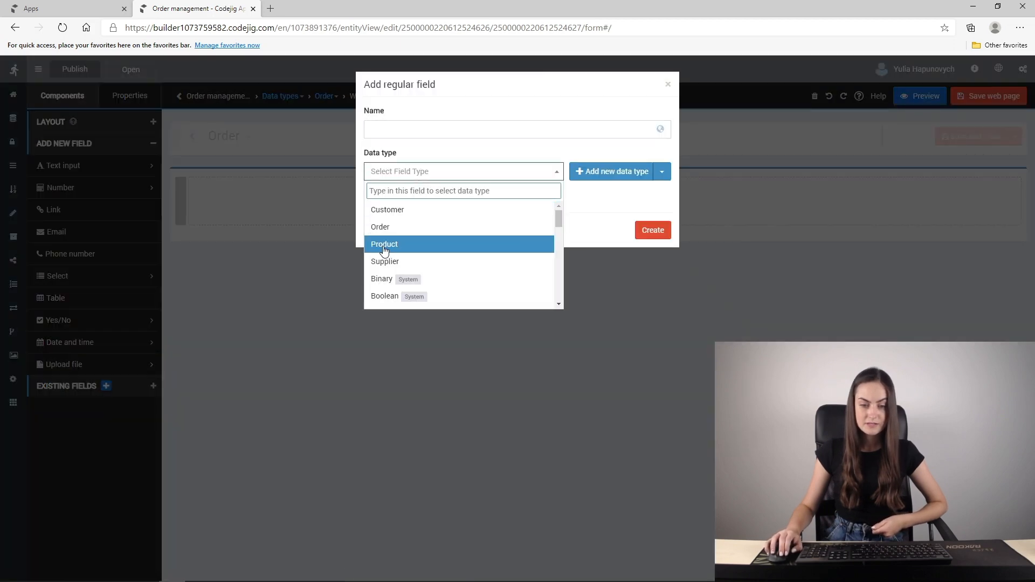
pyautogui.click(385, 243)
pyautogui.click(658, 232)
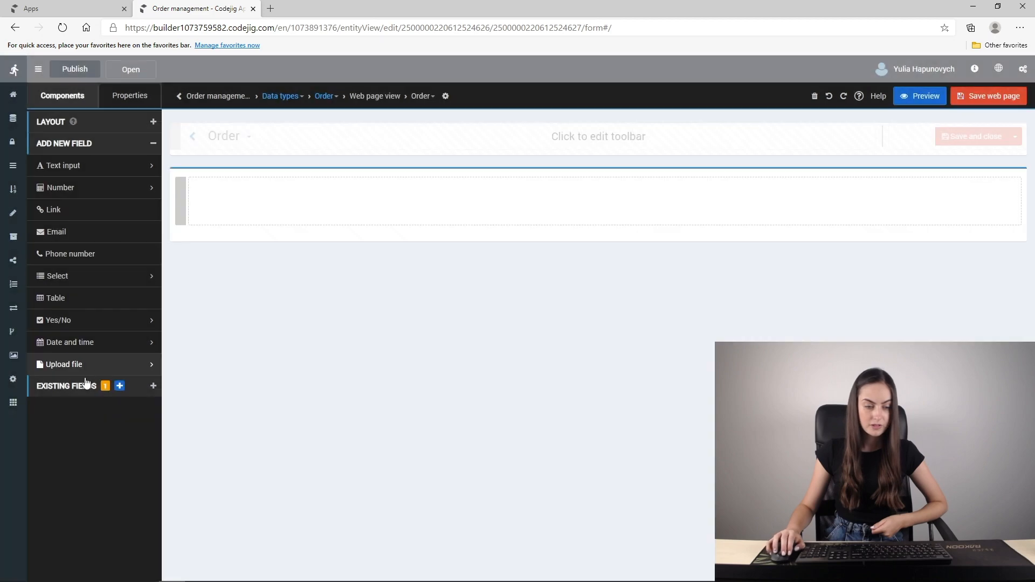
pyautogui.moveTo(51, 185); pyautogui.dragTo(275, 191)
# Add a number field named "Quantity" below the Product field.
pyautogui.click(96, 146)
pyautogui.moveTo(81, 188); pyautogui.dragTo(247, 230)
pyautogui.write('Quantity')
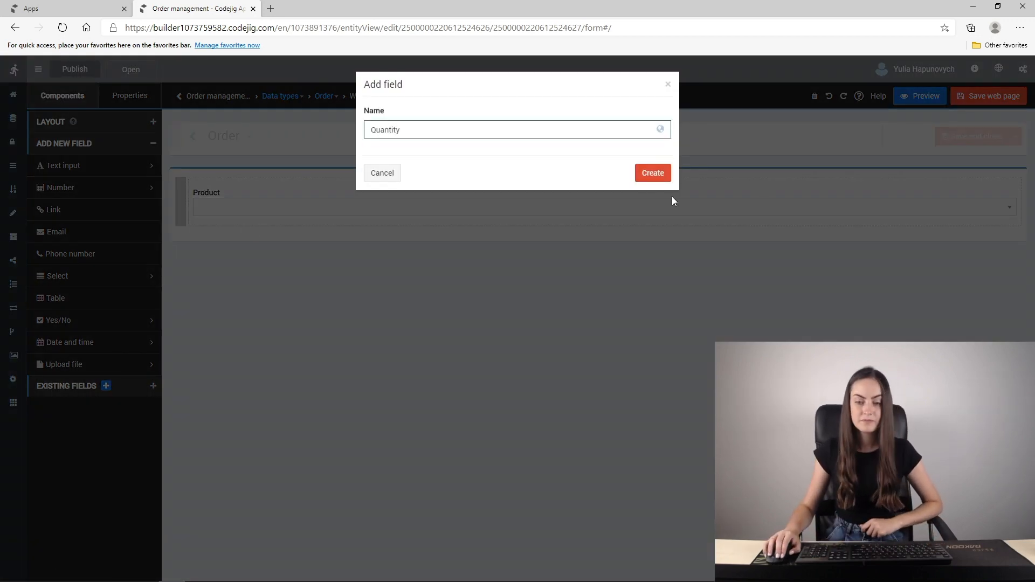
pyautogui.click(653, 173)
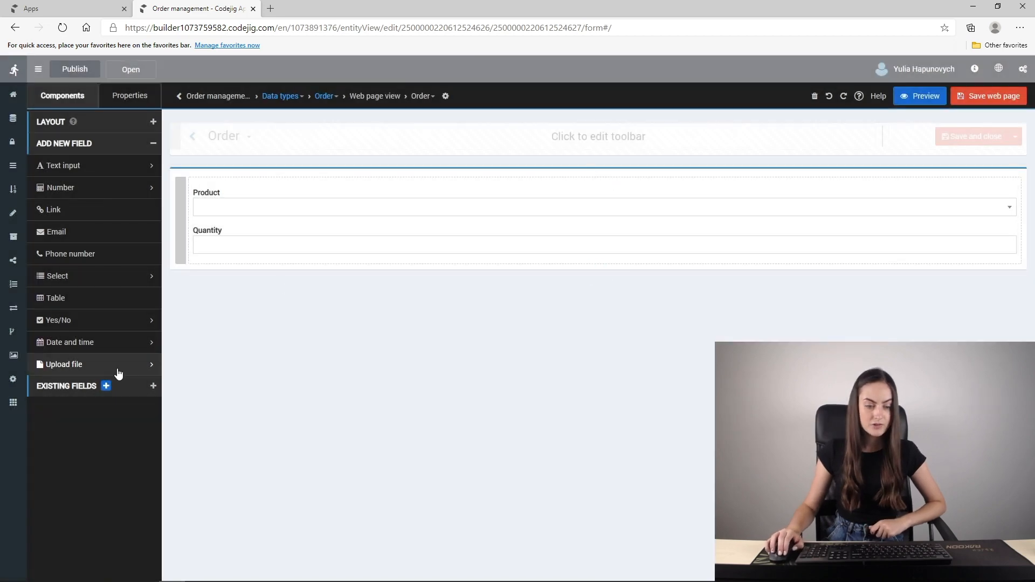
# Add a date field named "Order date" below the Quantity field.
pyautogui.click(77, 346)
pyautogui.moveTo(69, 396); pyautogui.dragTo(228, 270)
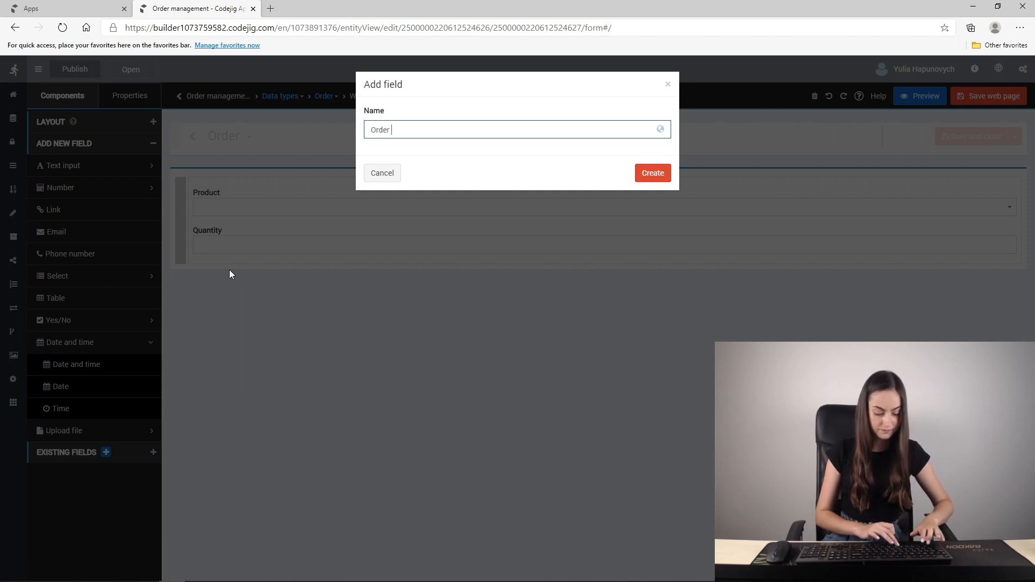
pyautogui.click(647, 175)
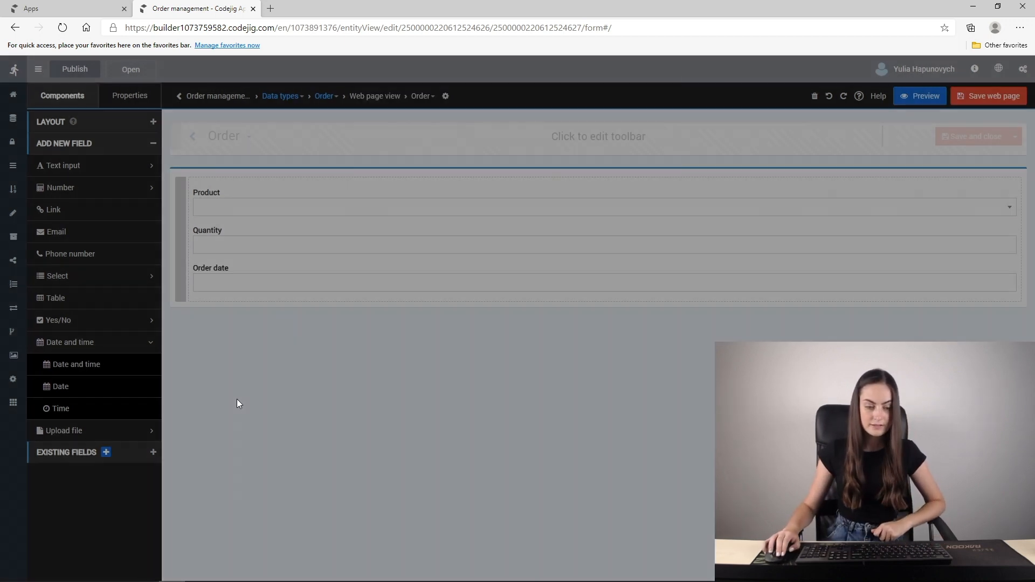
# Add a date field named "Required date" below the Order date field, correcting the misspelled name before creating it.
pyautogui.moveTo(78, 395); pyautogui.dragTo(255, 306)
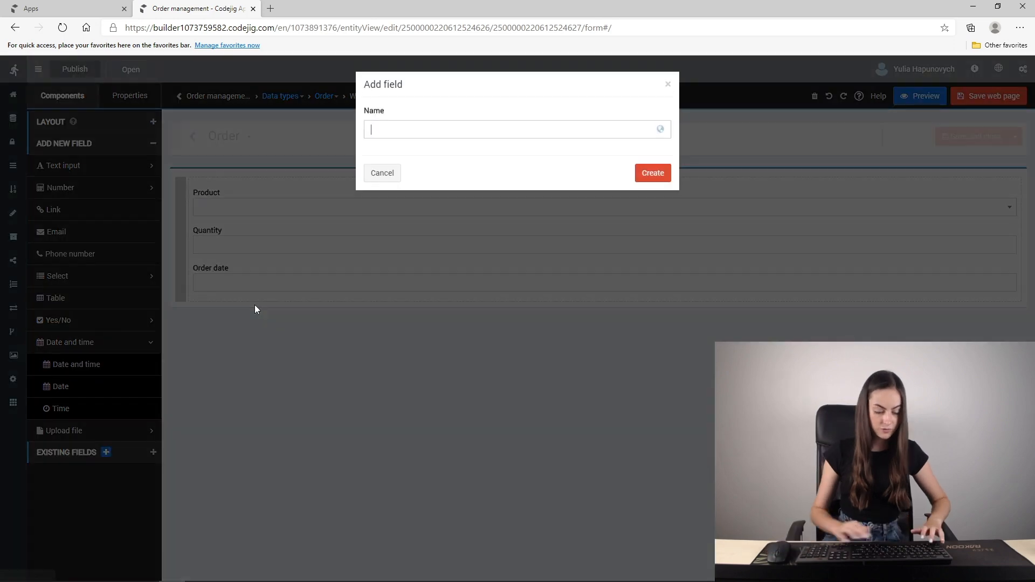
pyautogui.write('R')
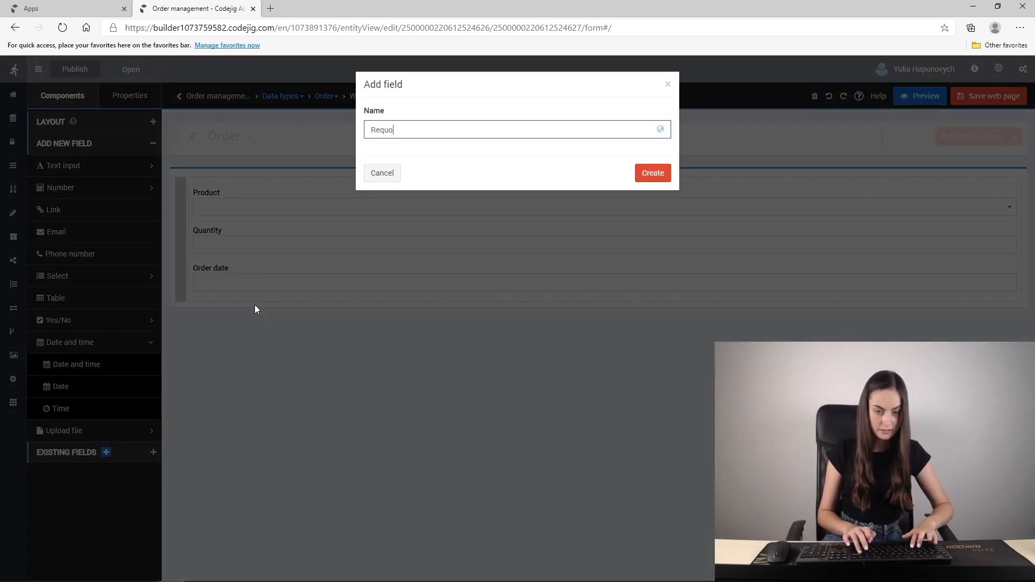
pyautogui.write('equred date')
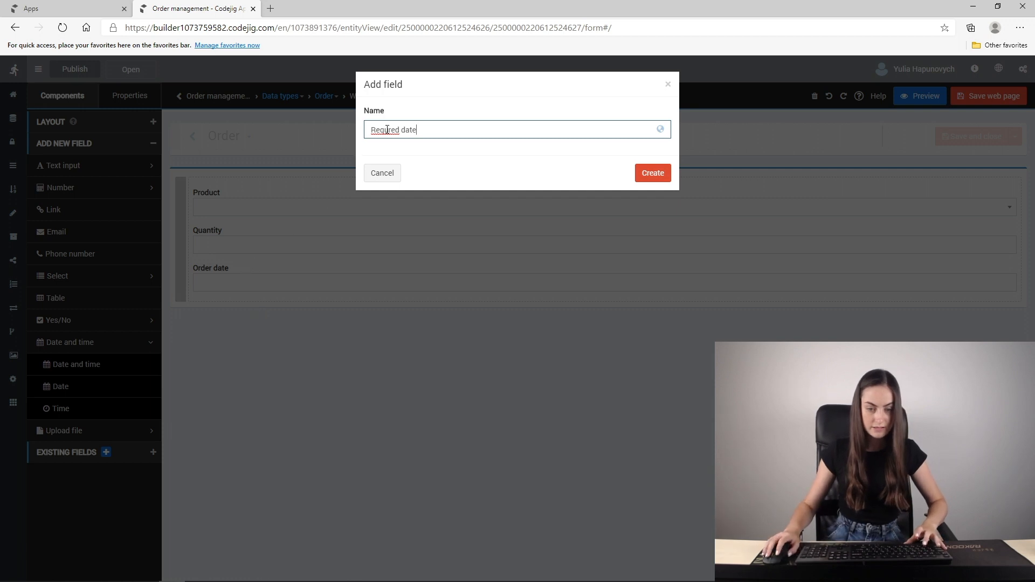
pyautogui.rightClick(387, 130)
pyautogui.click(419, 141)
pyautogui.click(667, 177)
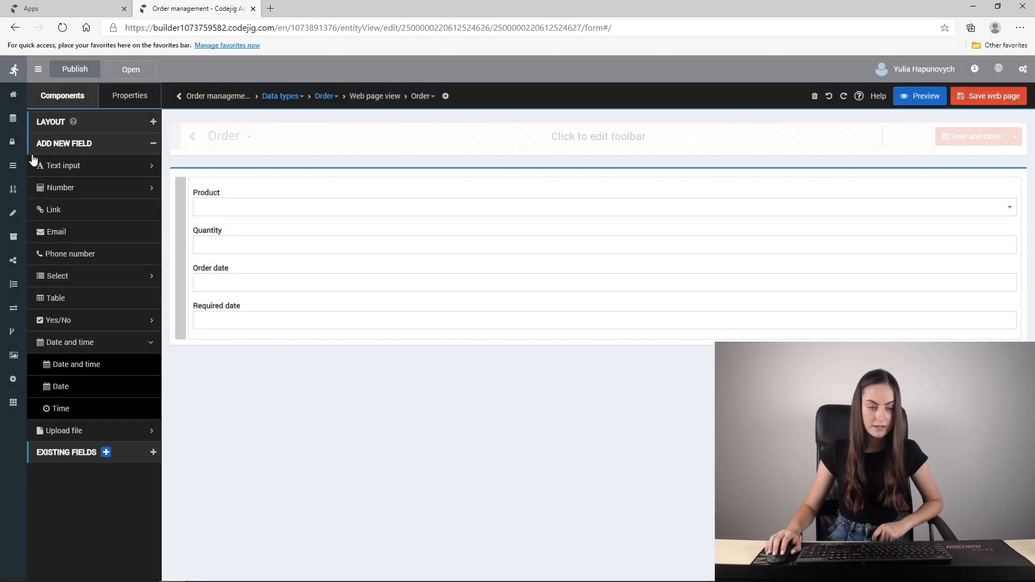
# Add a number field named "Total price" below the Required date field.
pyautogui.moveTo(62, 194); pyautogui.dragTo(259, 366)
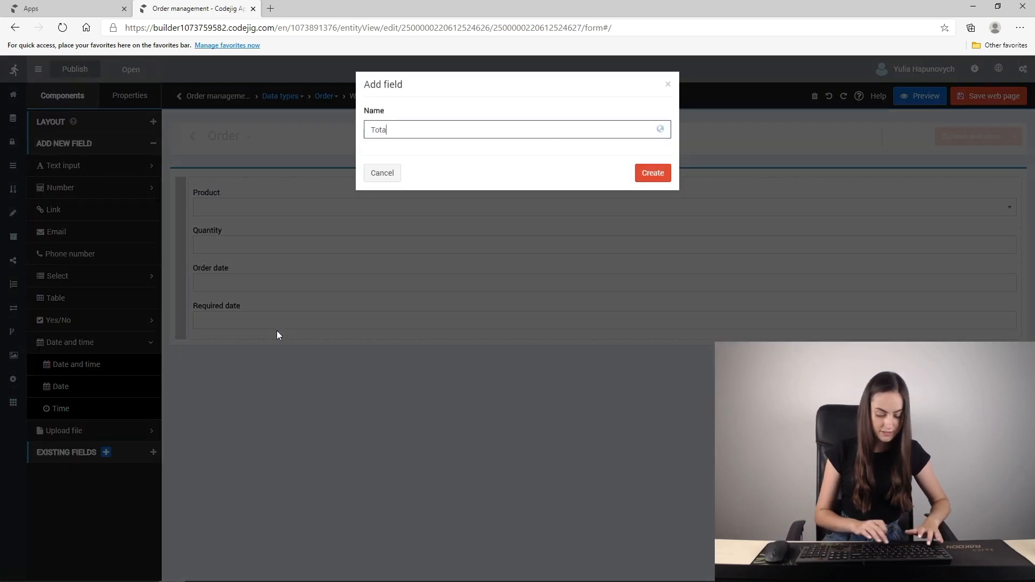
pyautogui.write('Total price')
pyautogui.click(653, 173)
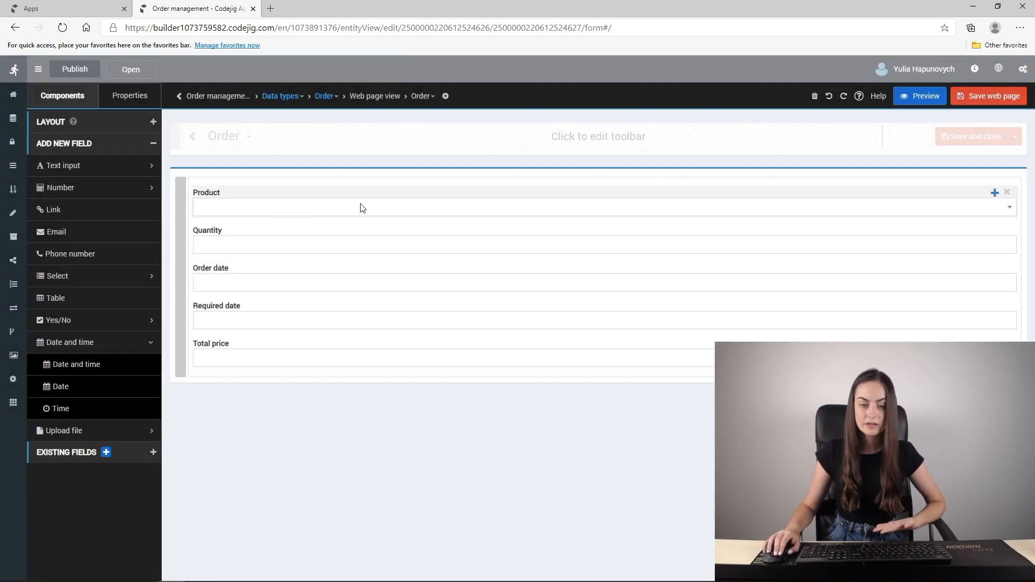
# Create an "On field changed" action for the Quantity field, save the page and open the action's code block.
pyautogui.click(243, 247)
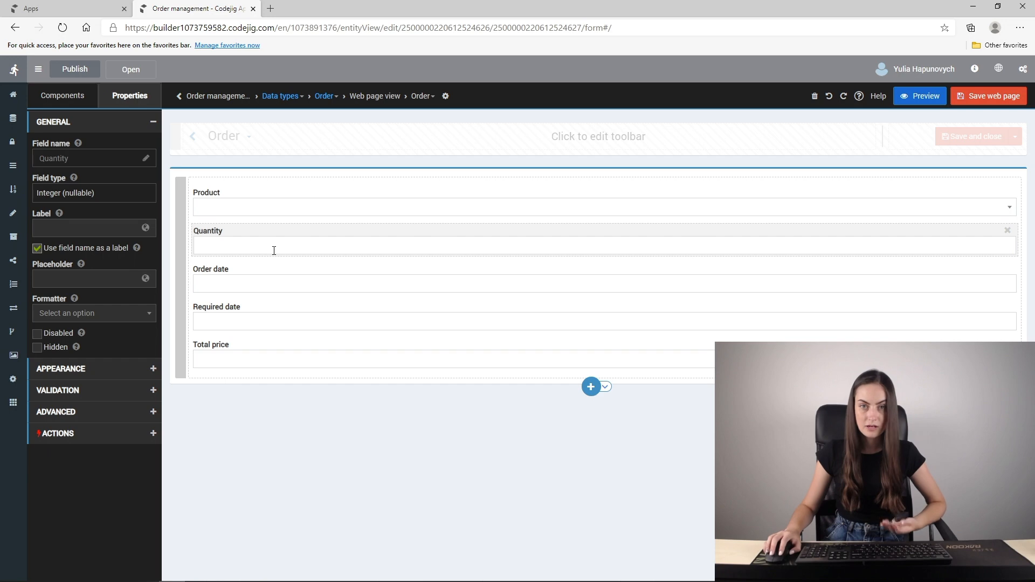
pyautogui.click(70, 431)
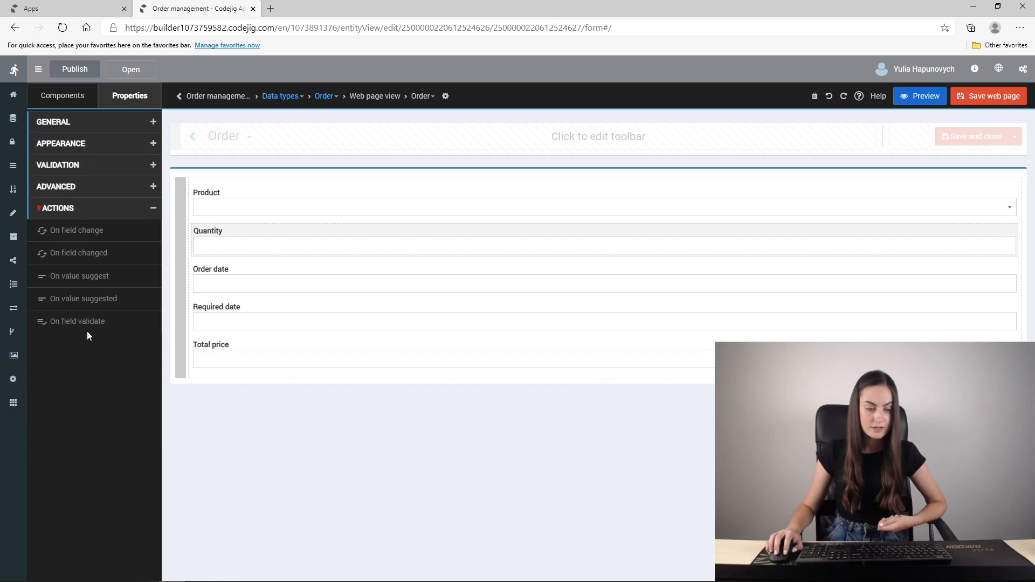
pyautogui.click(84, 260)
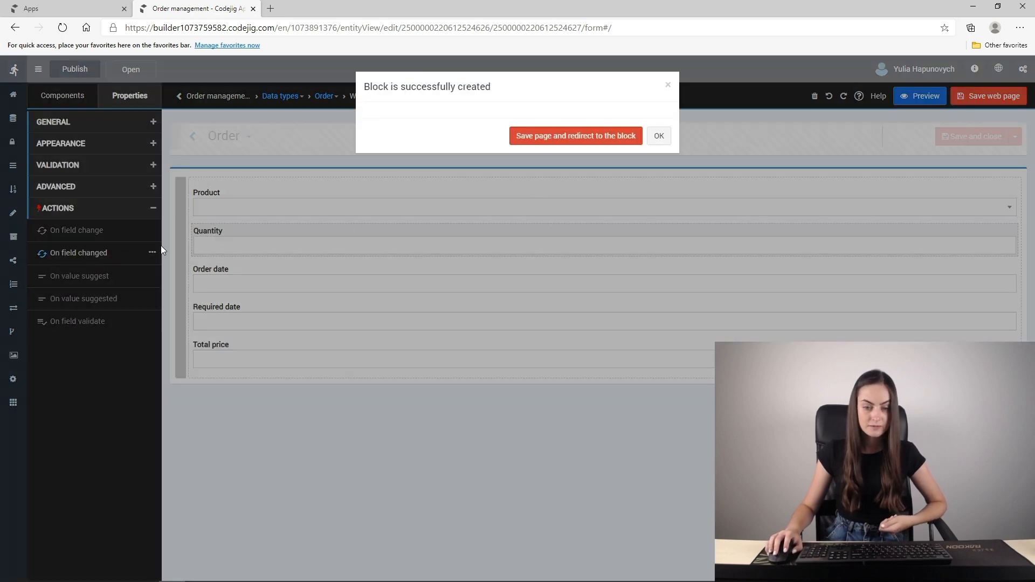
pyautogui.click(578, 135)
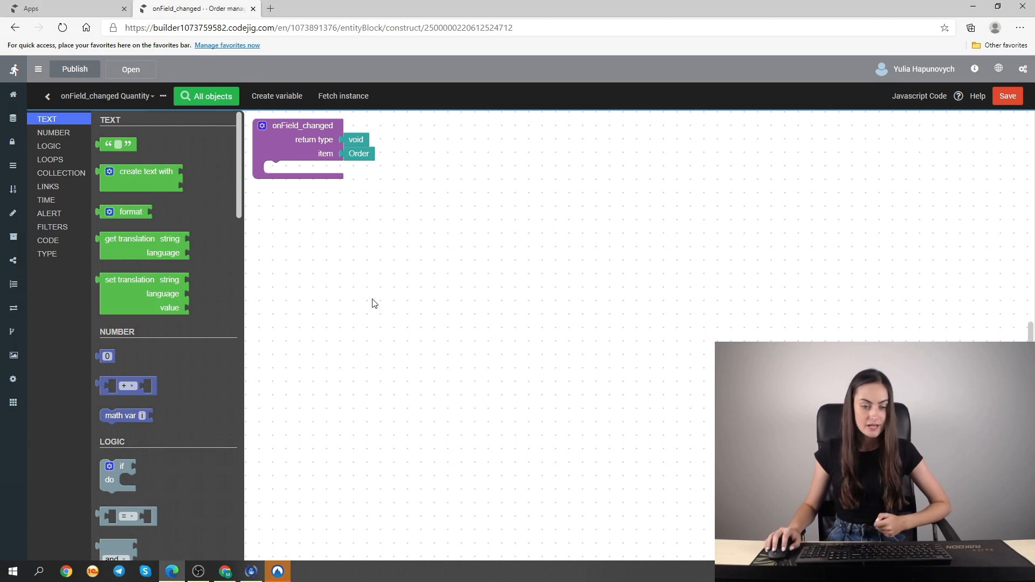
# Find the multiplication block among all objects and place it on the empty workspace.
pyautogui.write('*')
pyautogui.click(312, 154)
pyautogui.click(725, 183)
pyautogui.moveTo(743, 194); pyautogui.dragTo(578, 215)
# Get the item.Quantity variable and insert it as the first operand of the multiplication block.
pyautogui.click(207, 96)
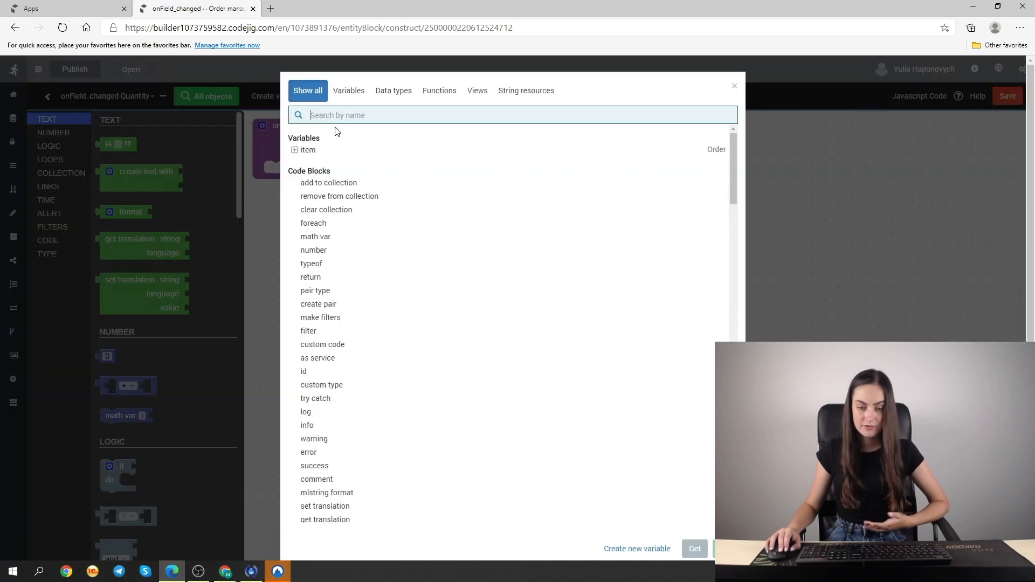
pyautogui.click(295, 150)
pyautogui.click(325, 217)
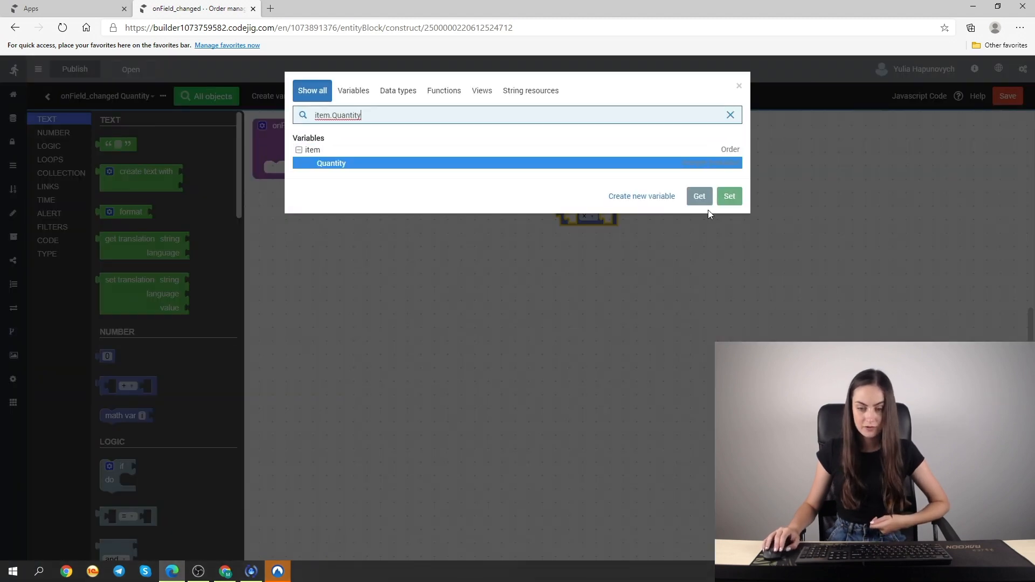
pyautogui.click(697, 196)
pyautogui.moveTo(707, 198); pyautogui.dragTo(595, 223)
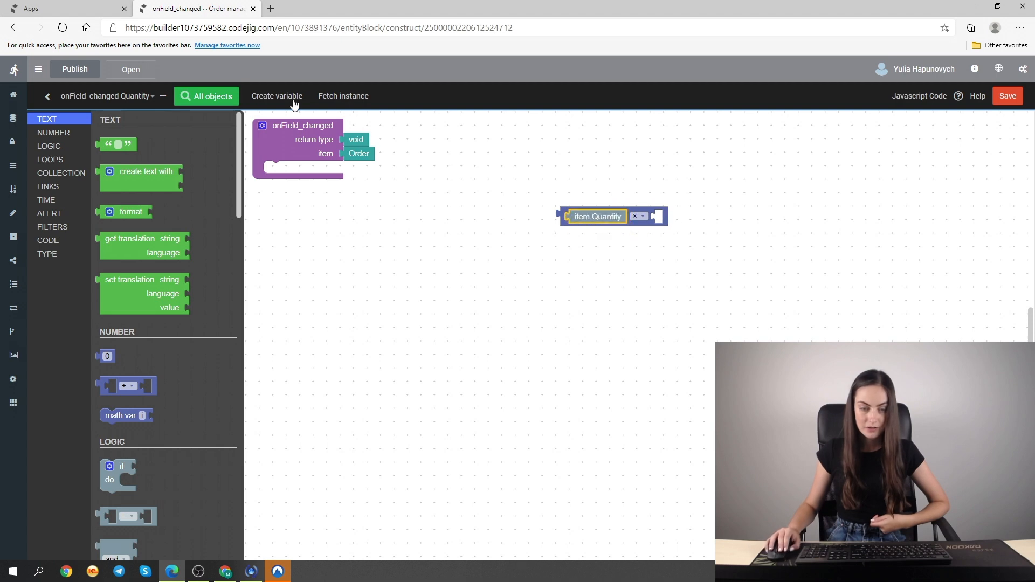
# Get item.Product.Price for unit and insert it as the second operand of the multiplication block.
pyautogui.click(207, 96)
pyautogui.click(294, 152)
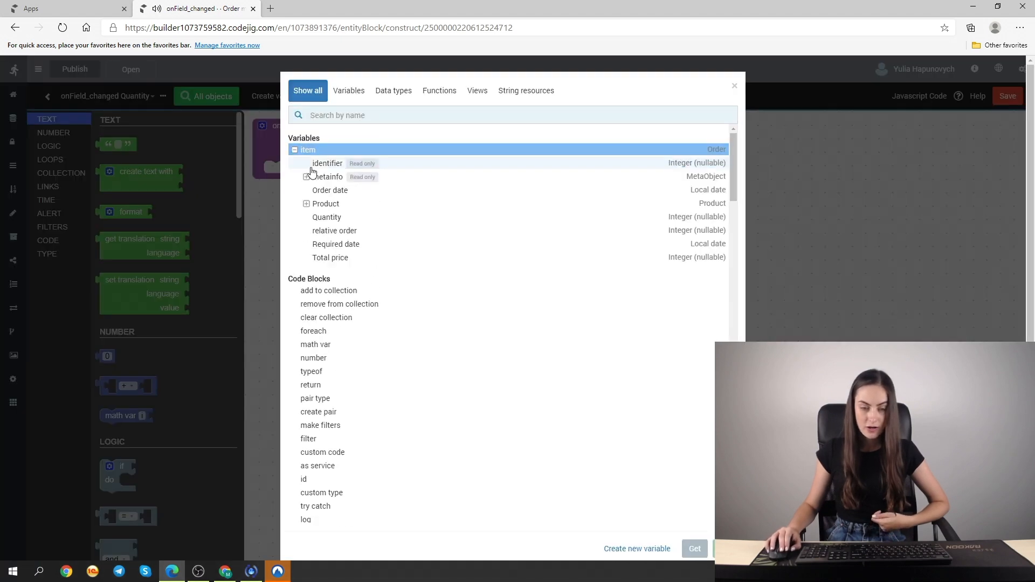
pyautogui.click(307, 204)
pyautogui.click(354, 263)
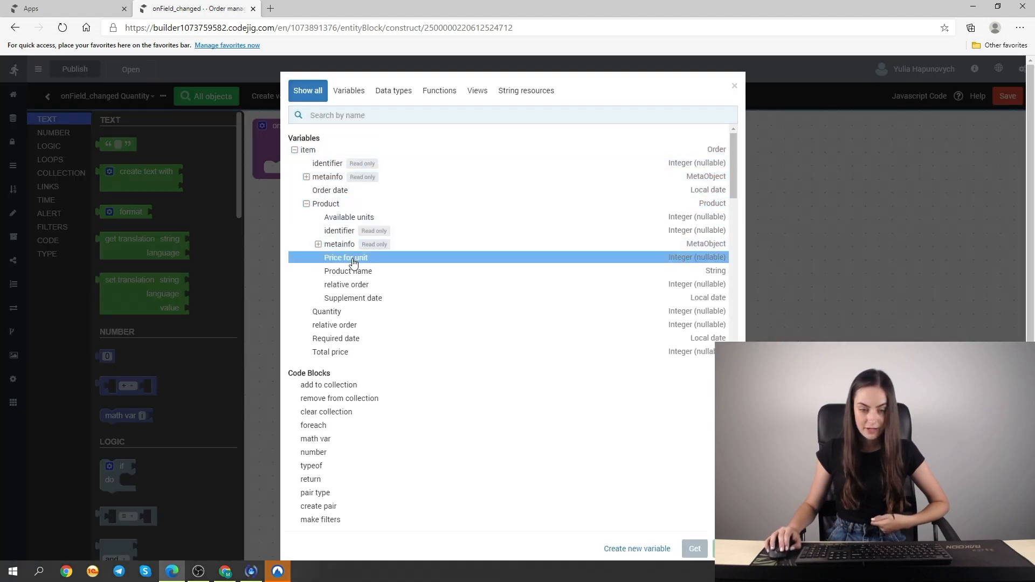
pyautogui.click(696, 208)
pyautogui.moveTo(710, 209); pyautogui.dragTo(678, 218)
# Place a setter for item.Total price inside onField_changed, attach the multiplication block as its value, and save the code block.
pyautogui.click(210, 92)
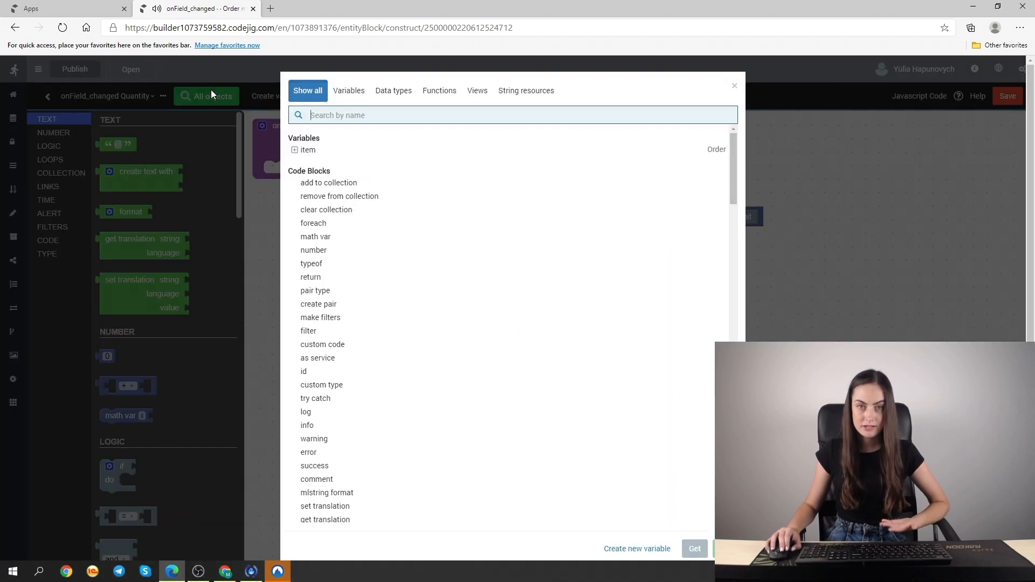
pyautogui.click(305, 150)
pyautogui.click(295, 152)
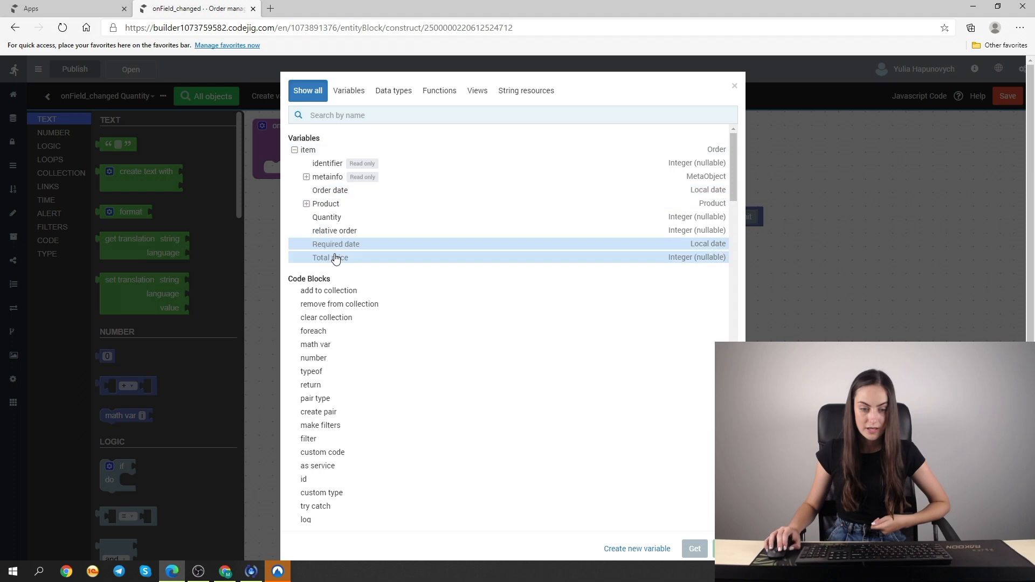
pyautogui.click(391, 251)
pyautogui.click(699, 198)
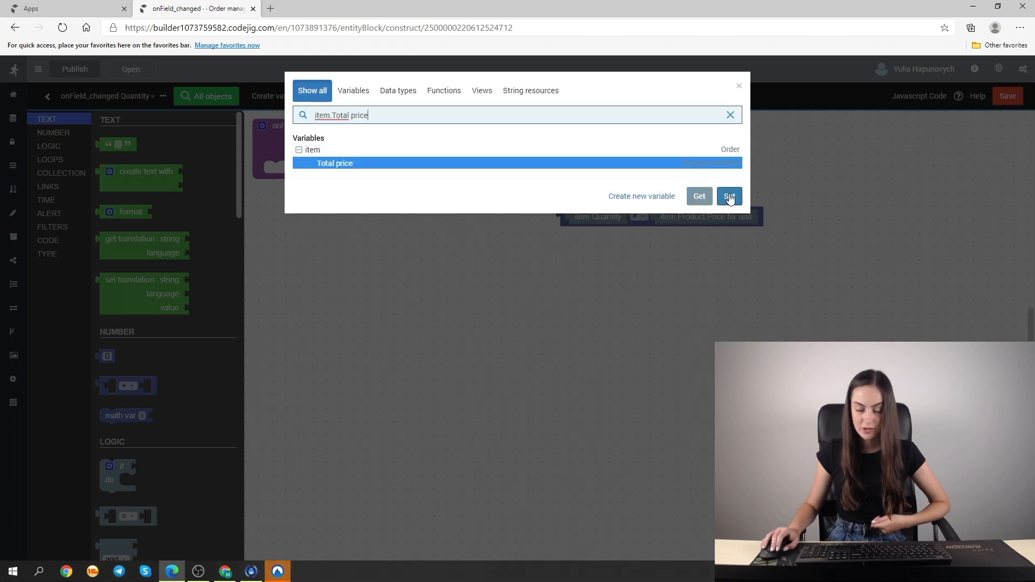
pyautogui.click(312, 174)
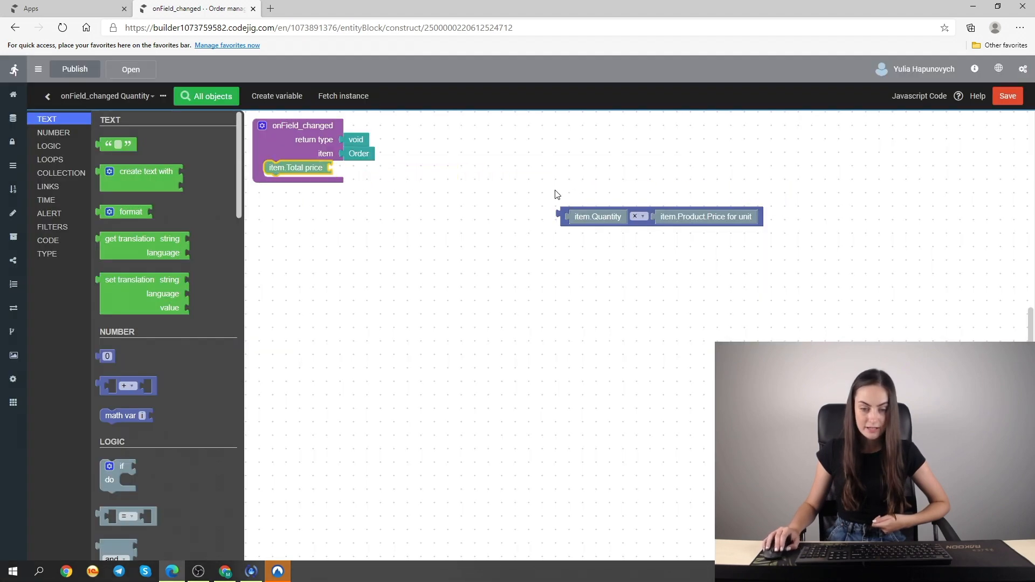
pyautogui.moveTo(561, 218); pyautogui.dragTo(340, 177)
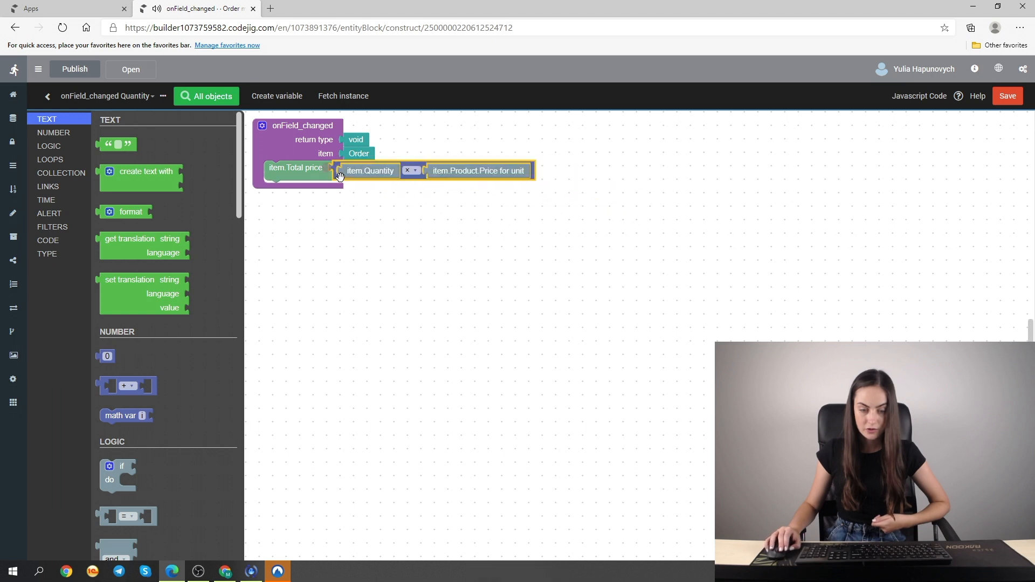
pyautogui.click(1007, 96)
# Publish the app and open the running Order management application.
pyautogui.moveTo(89, 78)
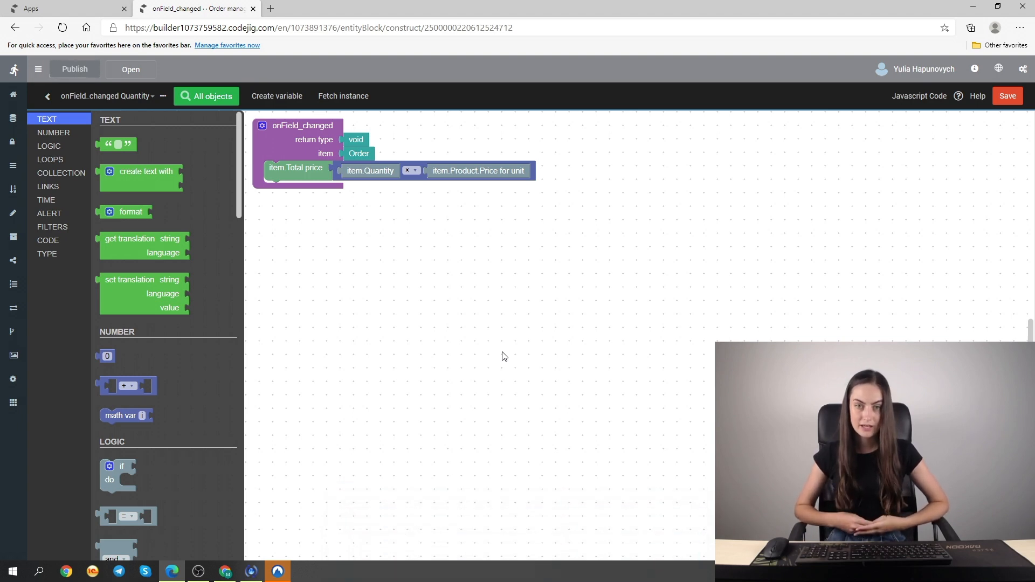
pyautogui.click(136, 72)
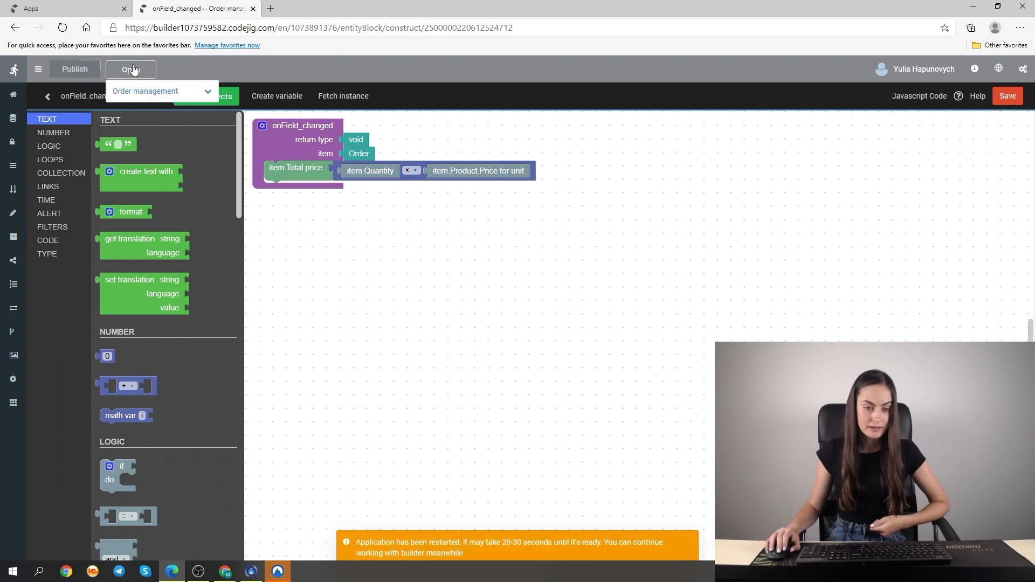
pyautogui.click(148, 92)
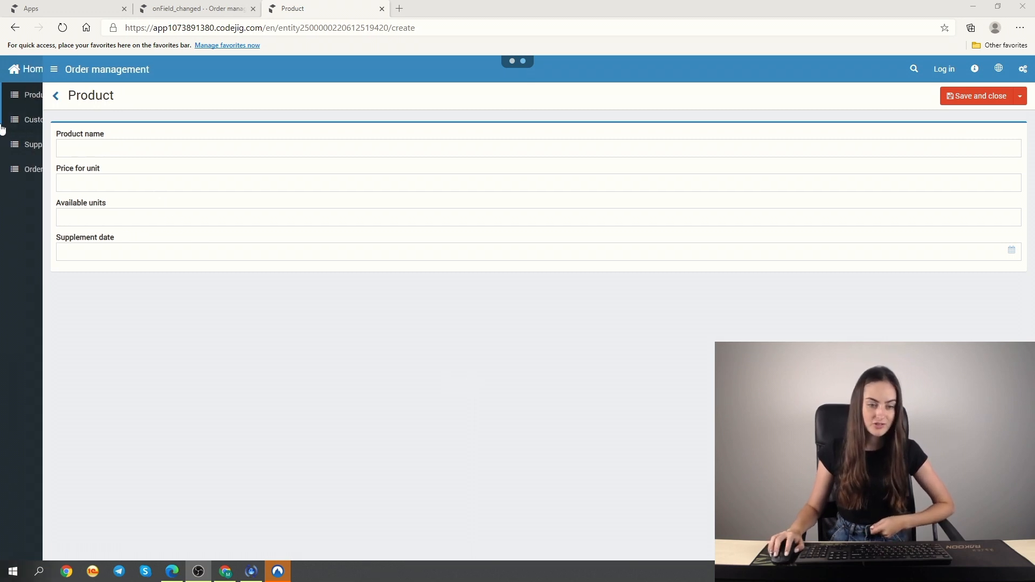
# Examine the blank new-entry forms of the Customer, Supplier and Order pages.
pyautogui.click(22, 123)
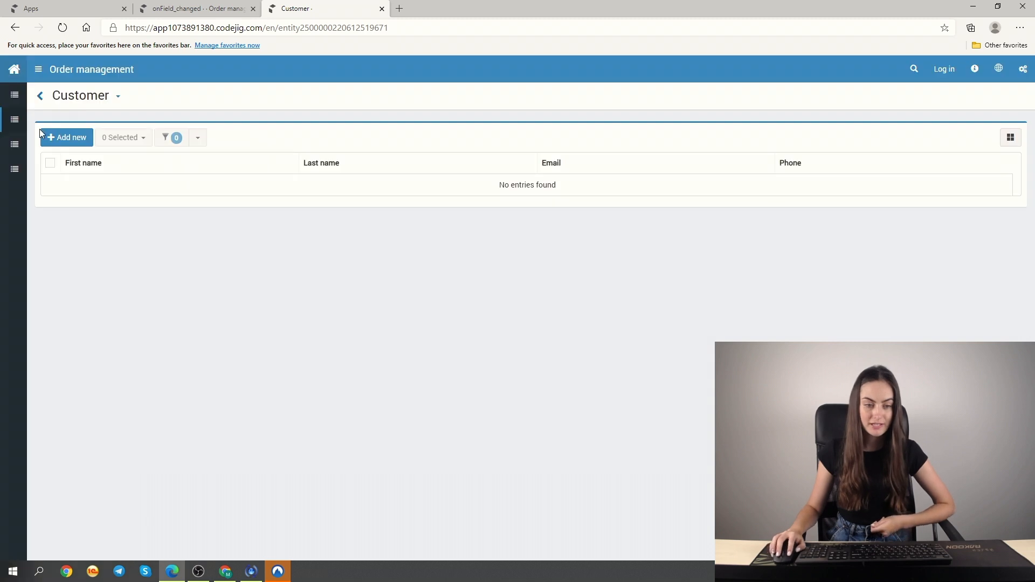
pyautogui.click(72, 139)
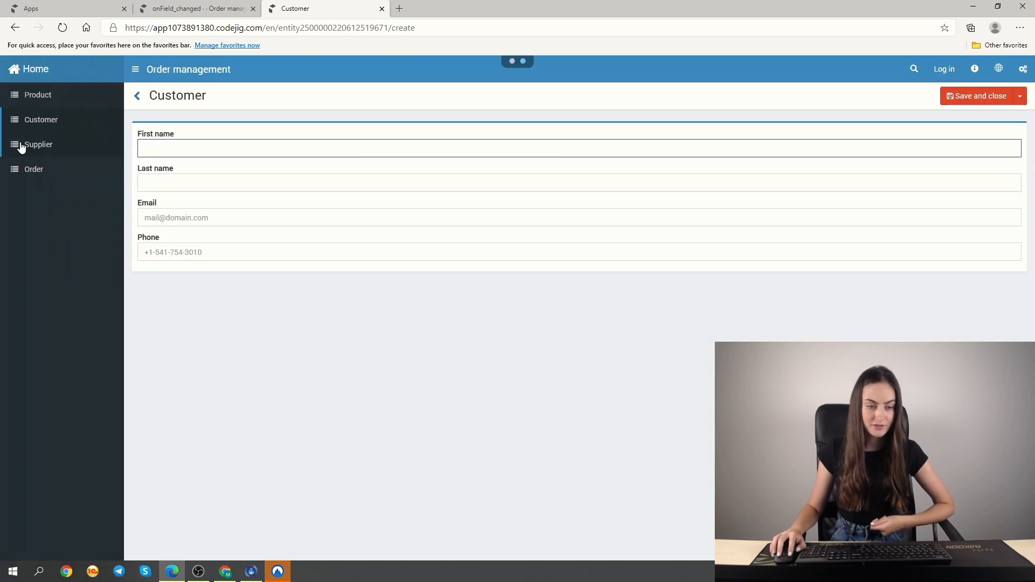
pyautogui.click(21, 143)
pyautogui.click(85, 135)
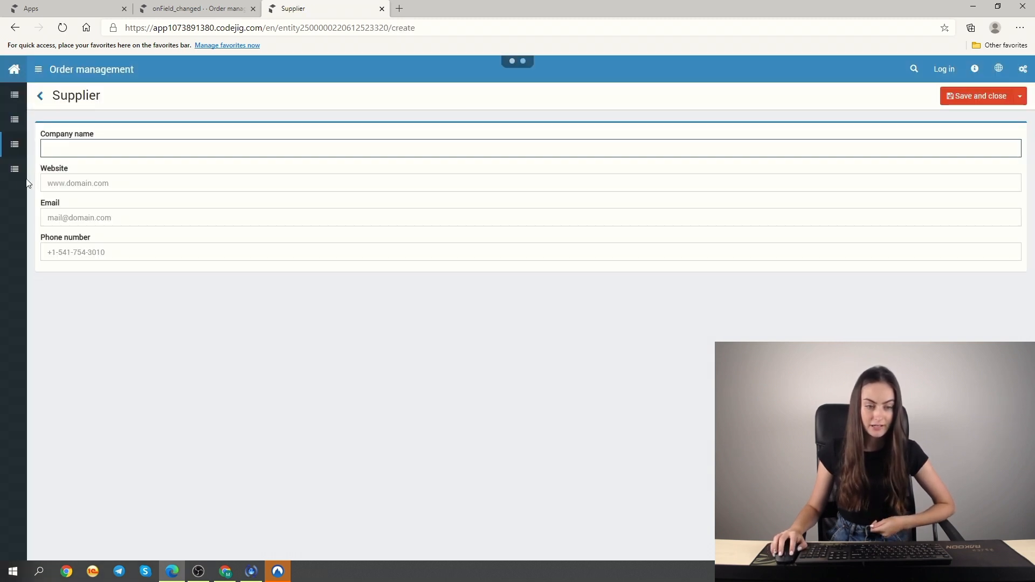
pyautogui.click(19, 168)
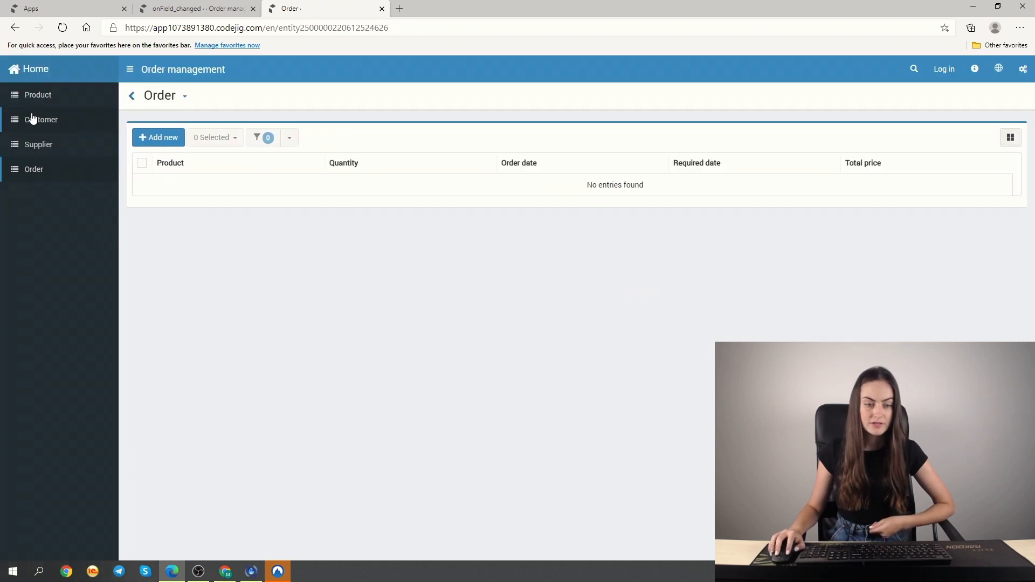
pyautogui.click(69, 138)
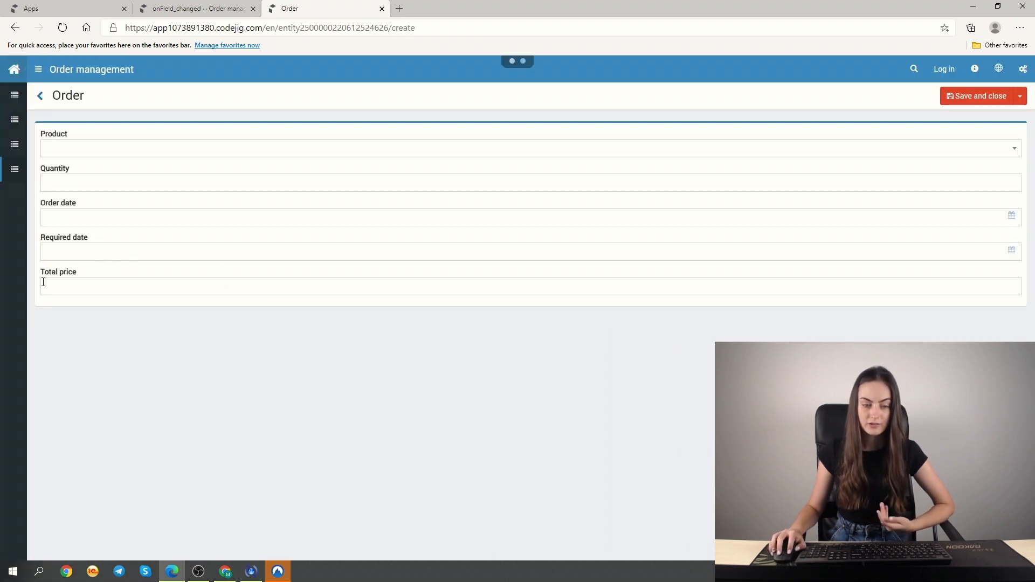
# Add a product record named pears with a price for unit of 10 and save it.
pyautogui.click(15, 97)
pyautogui.click(89, 141)
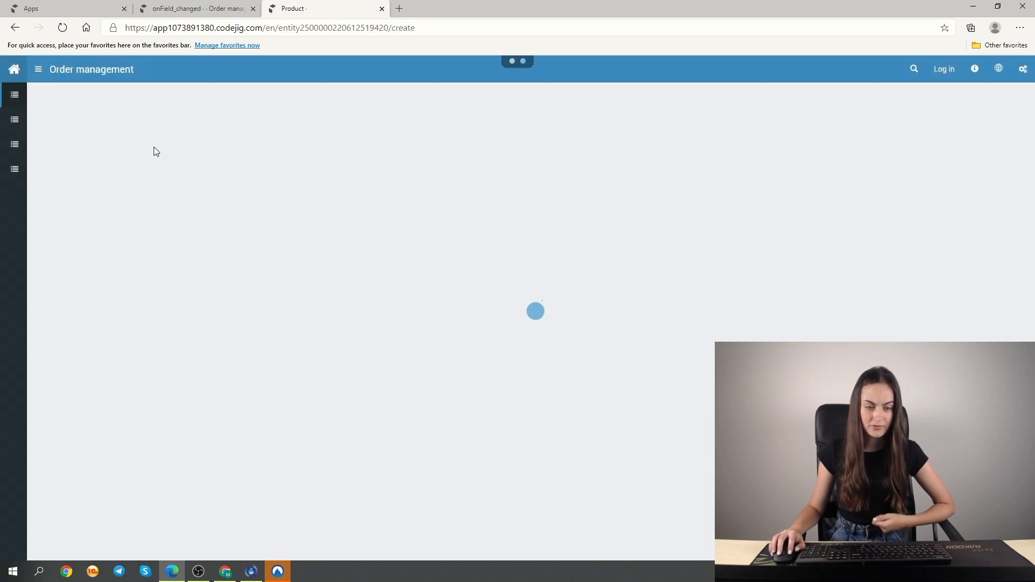
pyautogui.click(130, 143)
pyautogui.write('pears')
pyautogui.click(112, 182)
pyautogui.write('10')
pyautogui.click(952, 102)
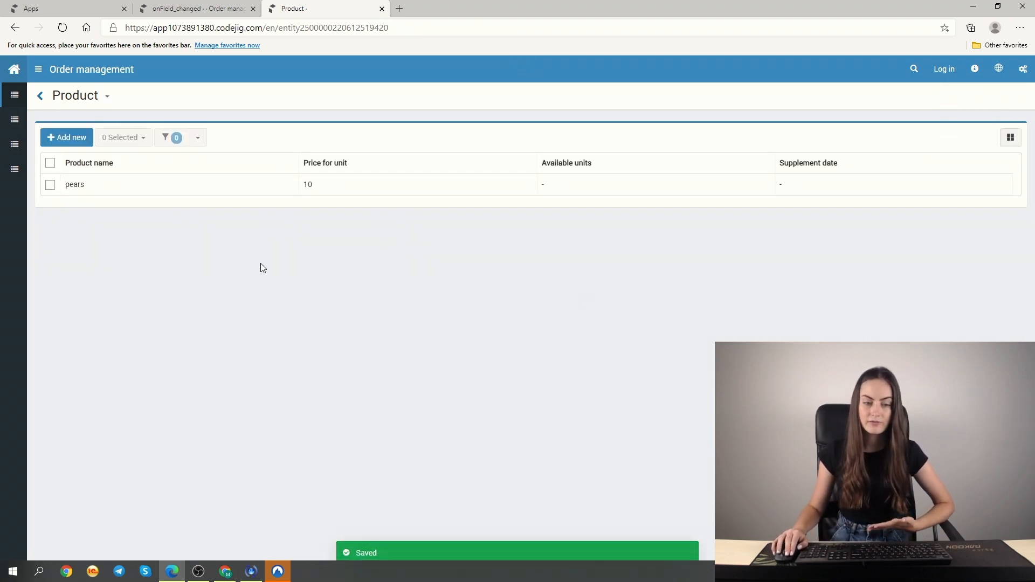
# Start a new order for the product pears with quantity 10 and commit the entry to trigger the total price calculation.
pyautogui.click(13, 170)
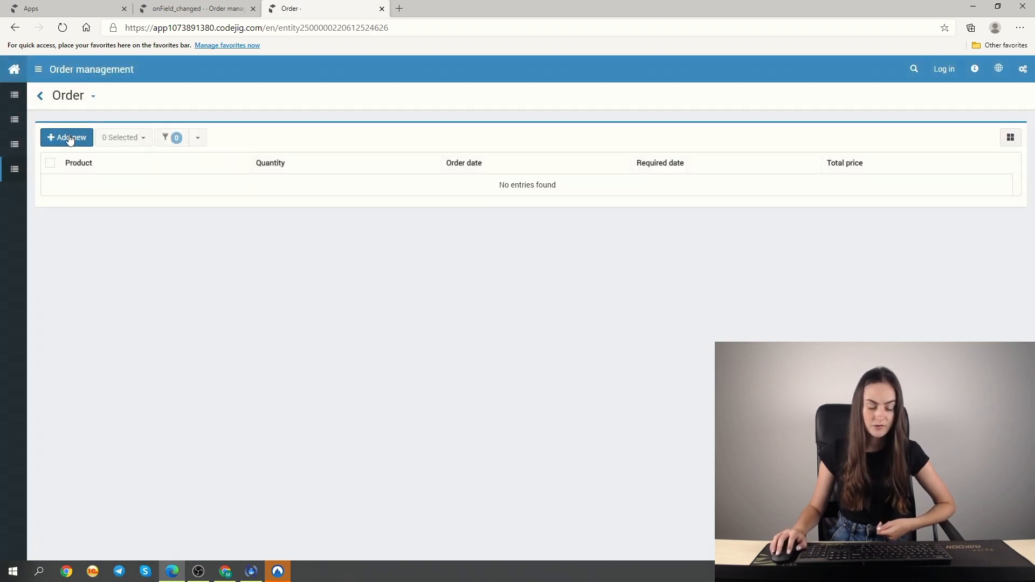
pyautogui.click(68, 139)
pyautogui.click(96, 155)
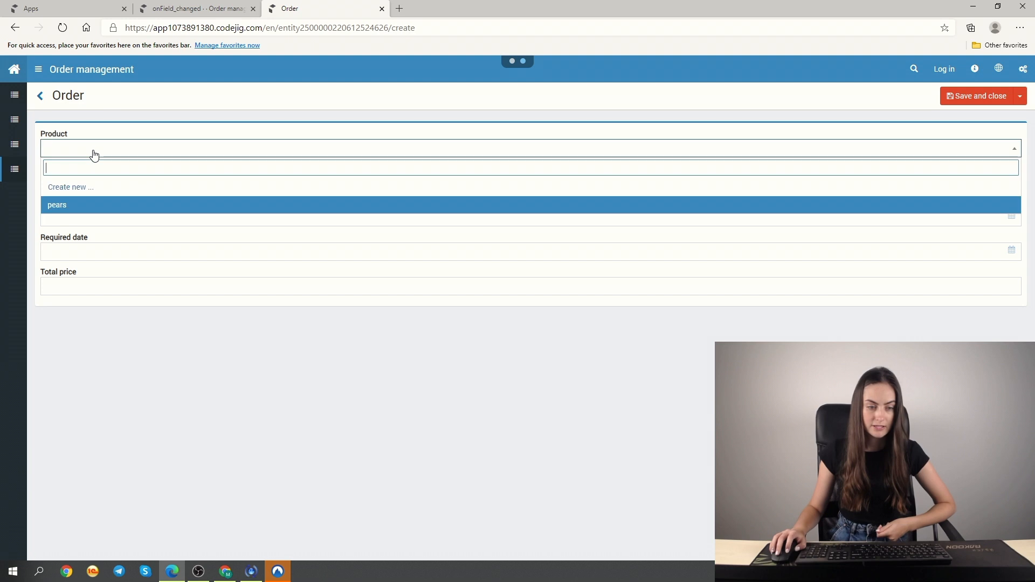
pyautogui.click(80, 205)
pyautogui.click(77, 179)
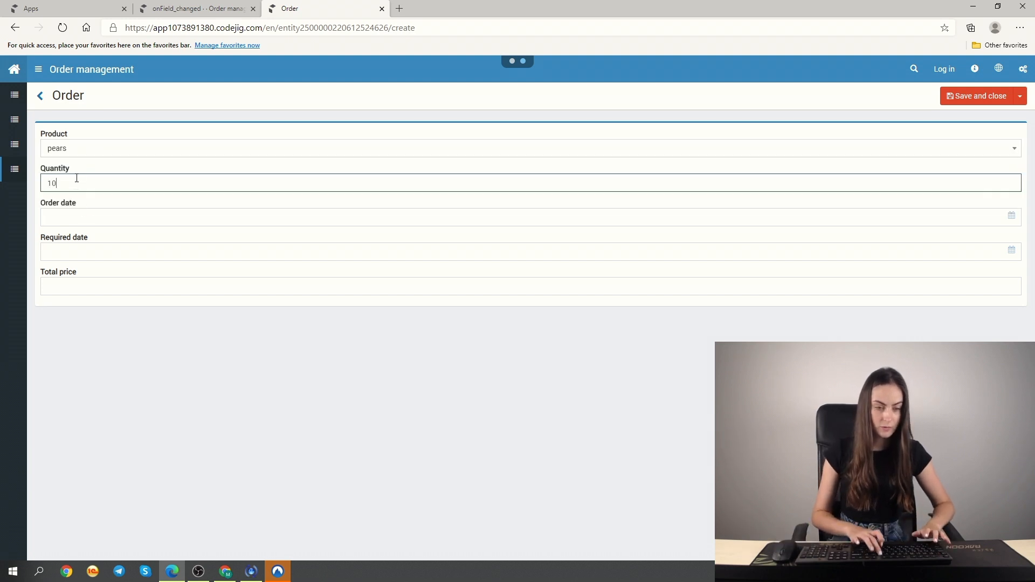
pyautogui.click(96, 362)
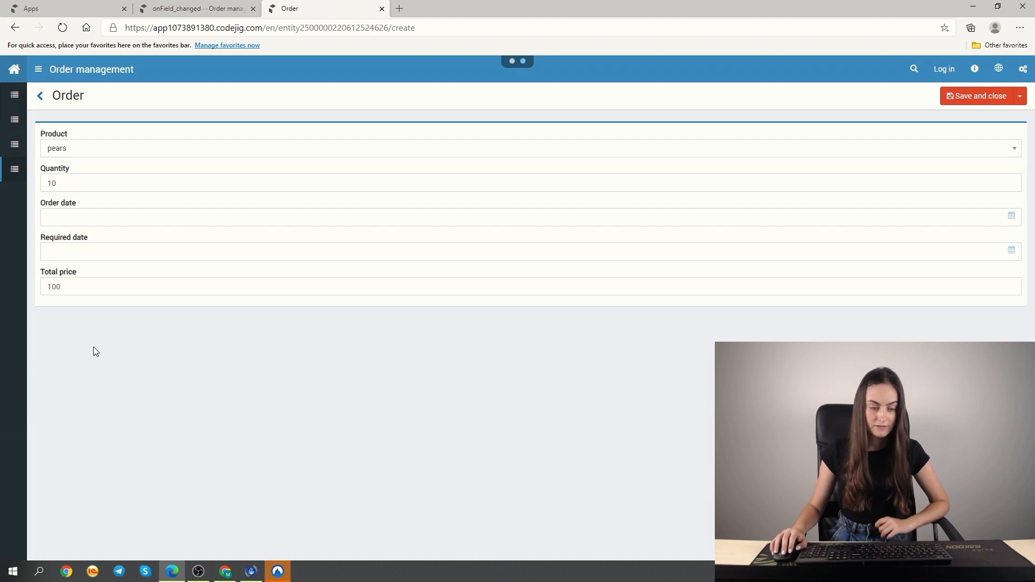